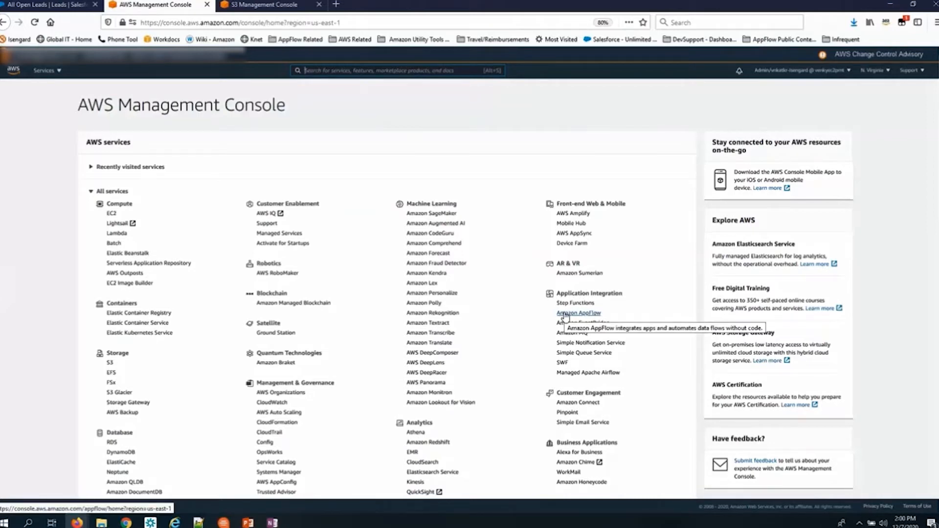
- Start a new Amazon AppFlow flow named IngestLeadsFromSF with the description "Ingest lead records from Salesforce into Amazon S3"
left_click(566, 314)
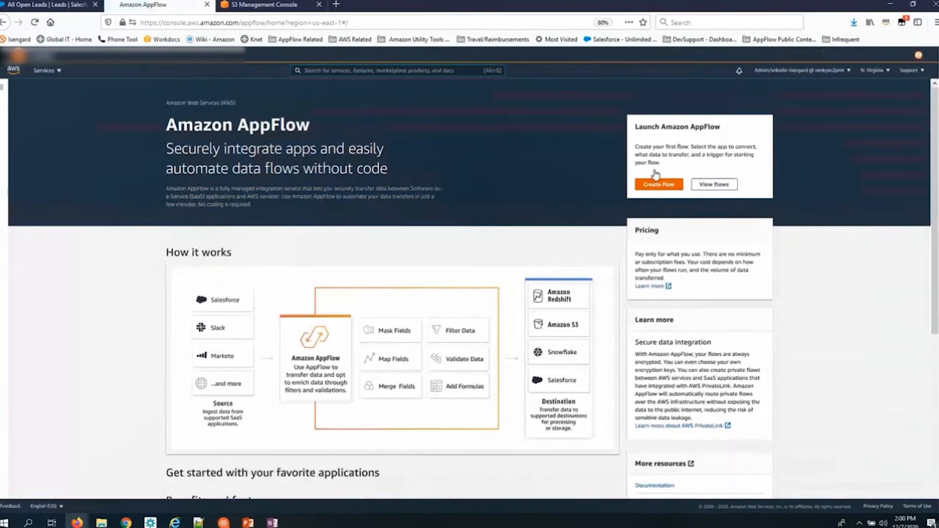
left_click(659, 184)
left_click(171, 292)
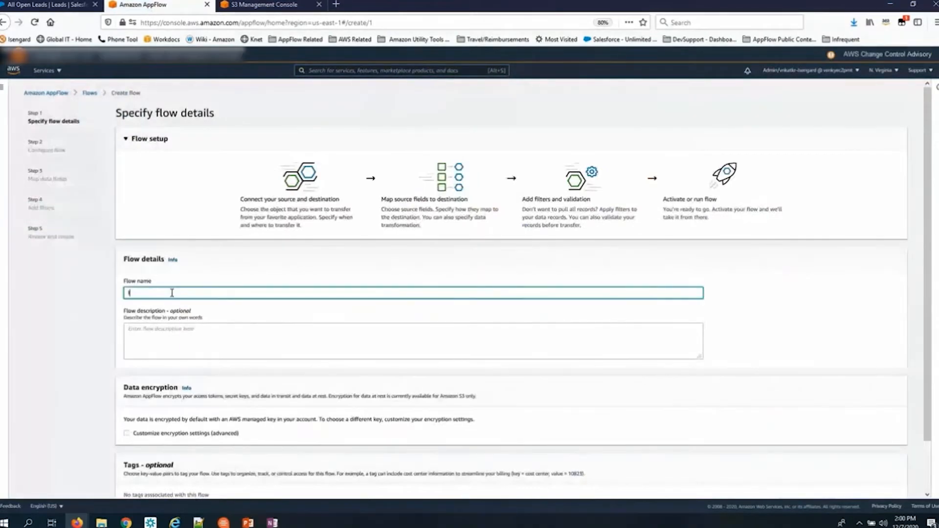
type("IngestLeadsFromSF")
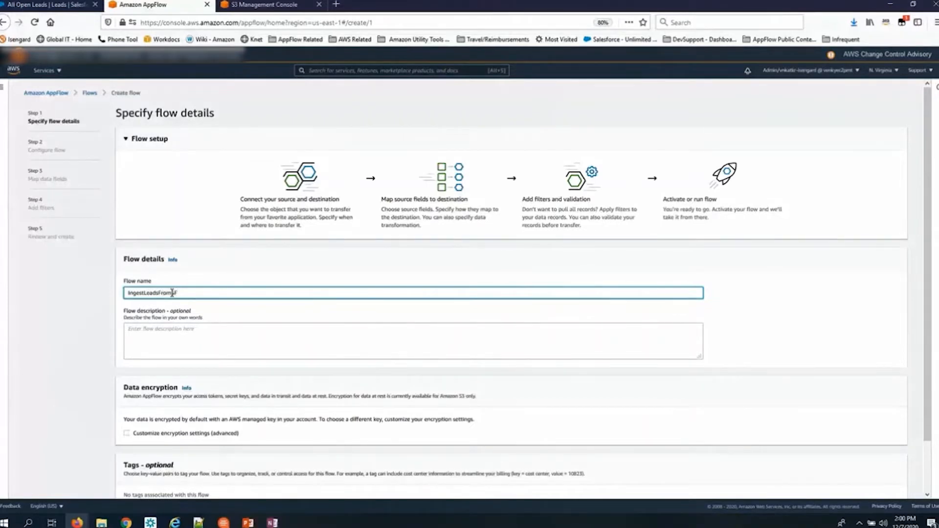
left_click(159, 329)
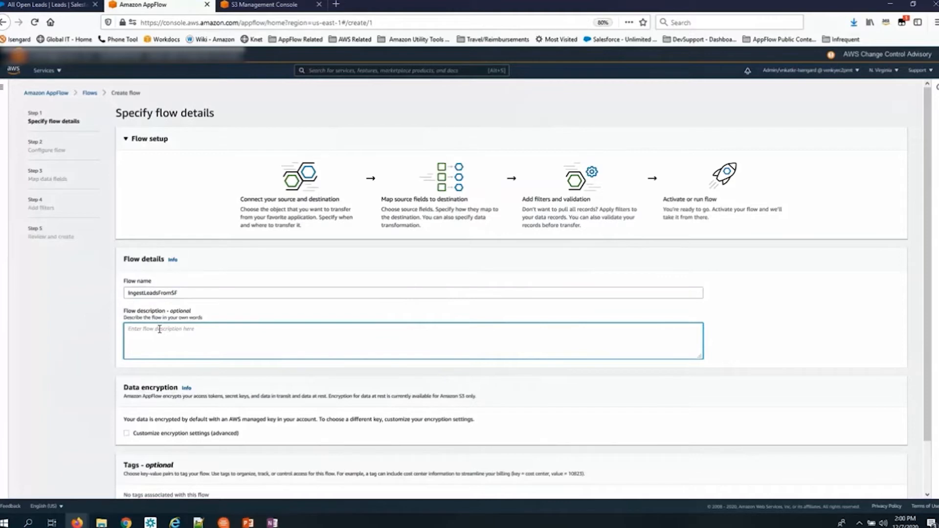
type("Ingest lead records from Salesforce into")
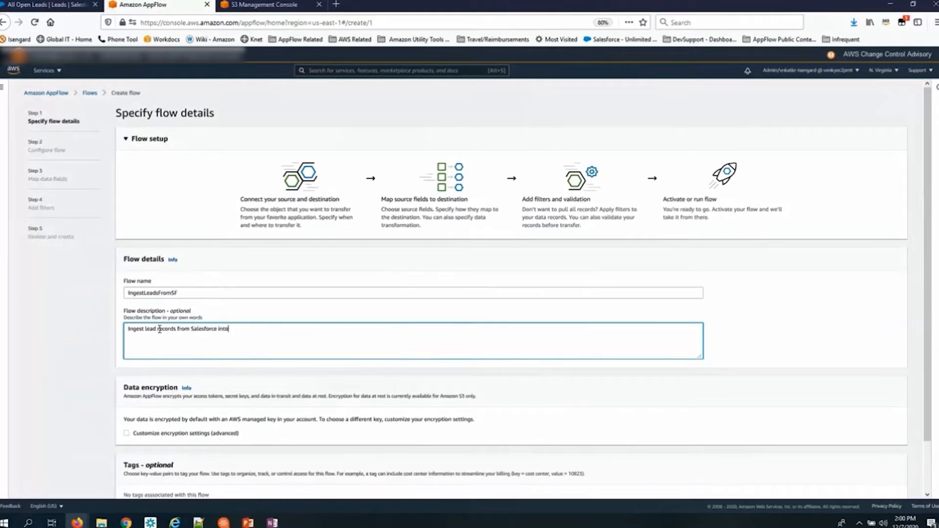
type(" Amazon S3")
- Customize the flow's data encryption with the existing AWS KMS key and continue to the flow configuration
scroll(155, 352, "down", 2)
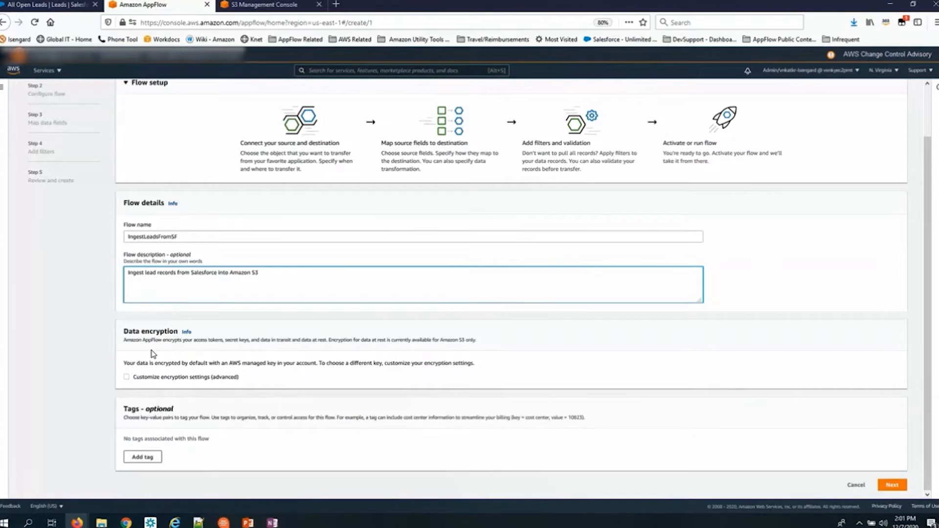
left_click(128, 382)
left_click(127, 378)
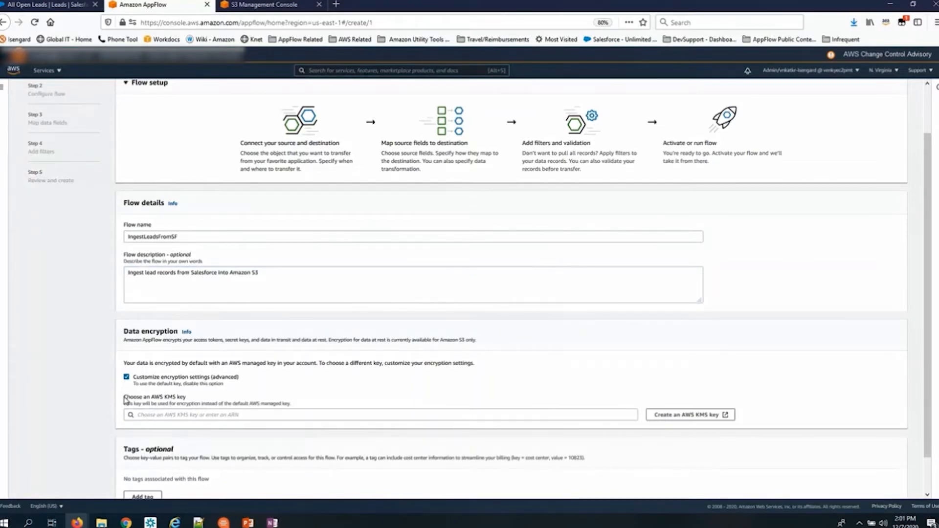
left_click(142, 413)
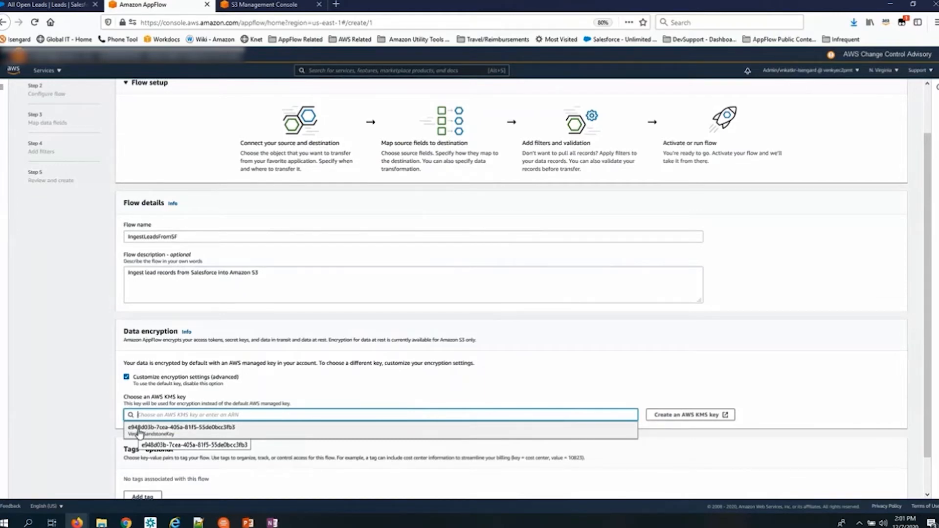
left_click(140, 434)
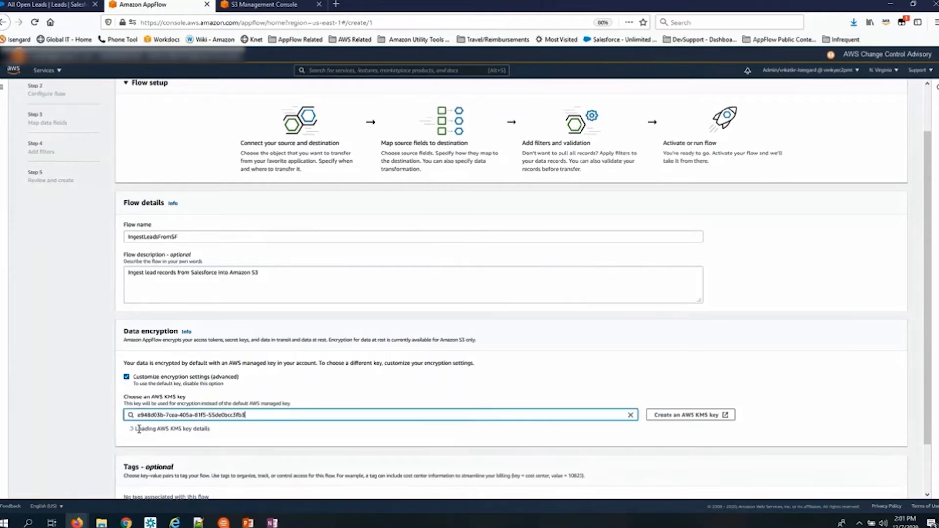
scroll(140, 431, "down", 2)
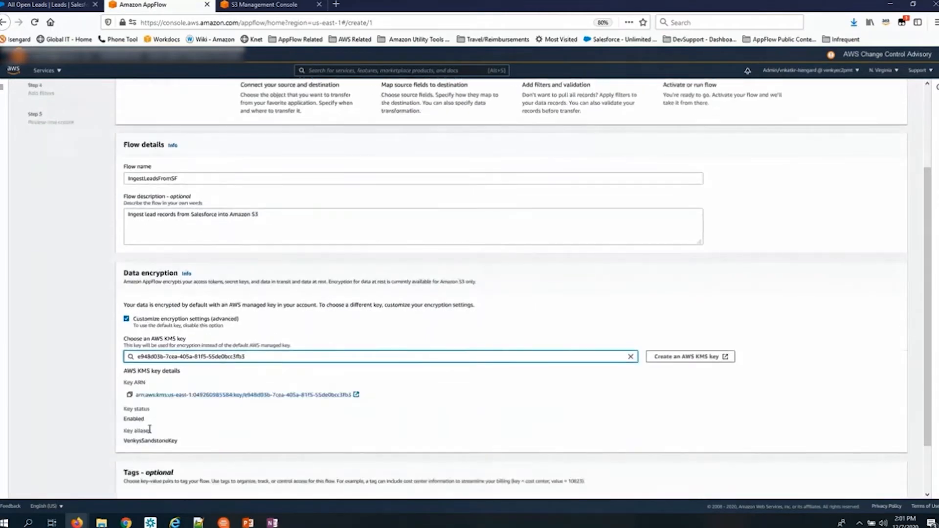
scroll(147, 436, "down", 2)
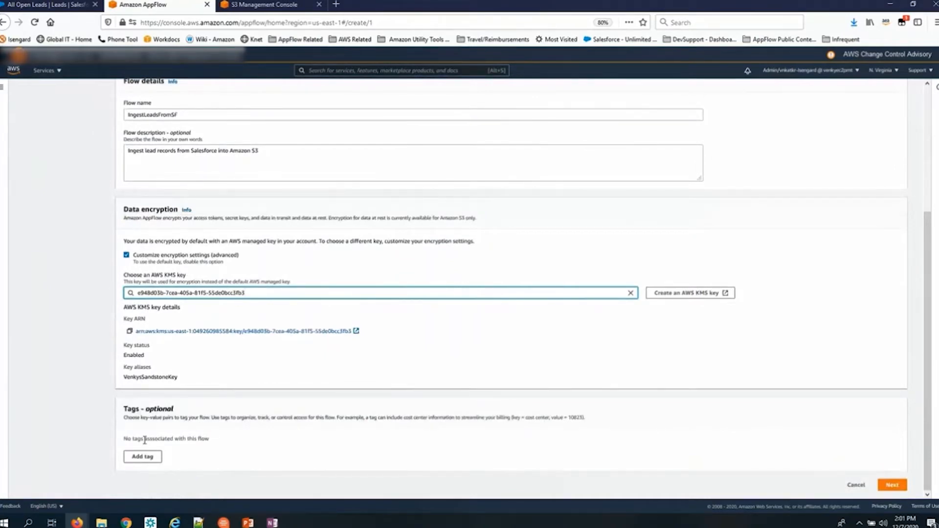
left_click(892, 484)
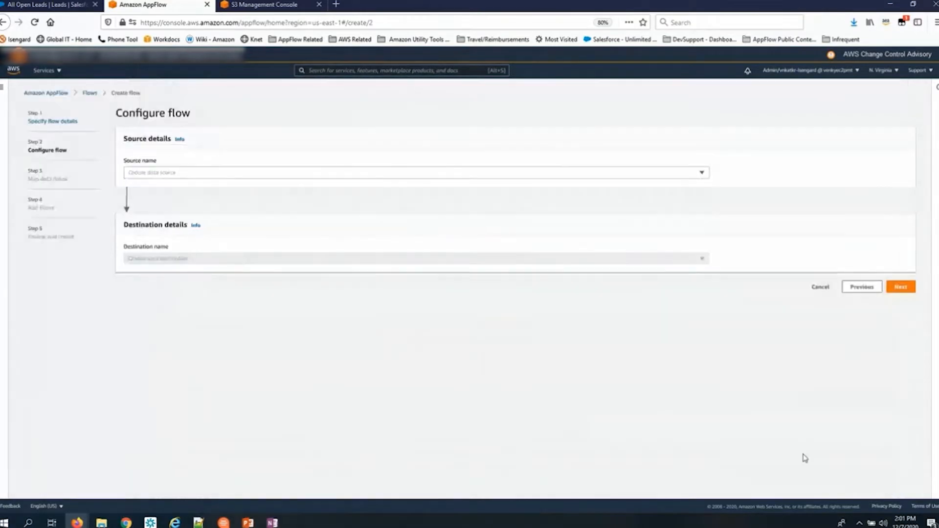
- Set Salesforce as the flow's data source
left_click(250, 175)
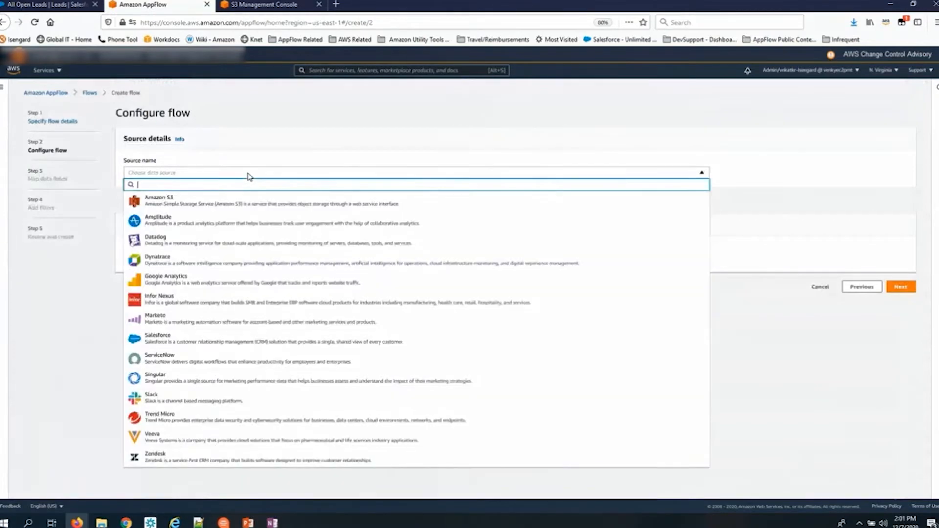
left_click(189, 341)
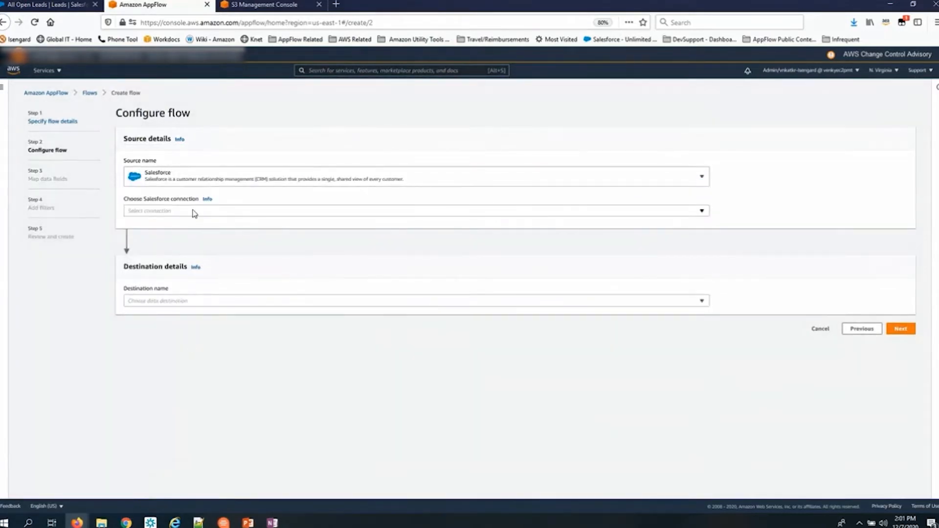
- Try to create a production Salesforce connection with AWS PrivateLink, named PrivateConnectionToSF, and dismiss the access authorization window
left_click(195, 213)
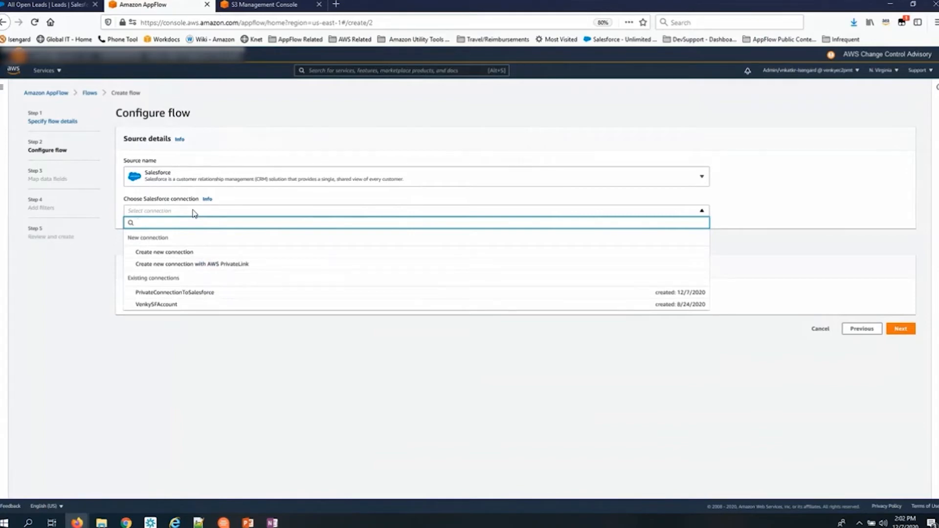
left_click(187, 269)
left_click(333, 347)
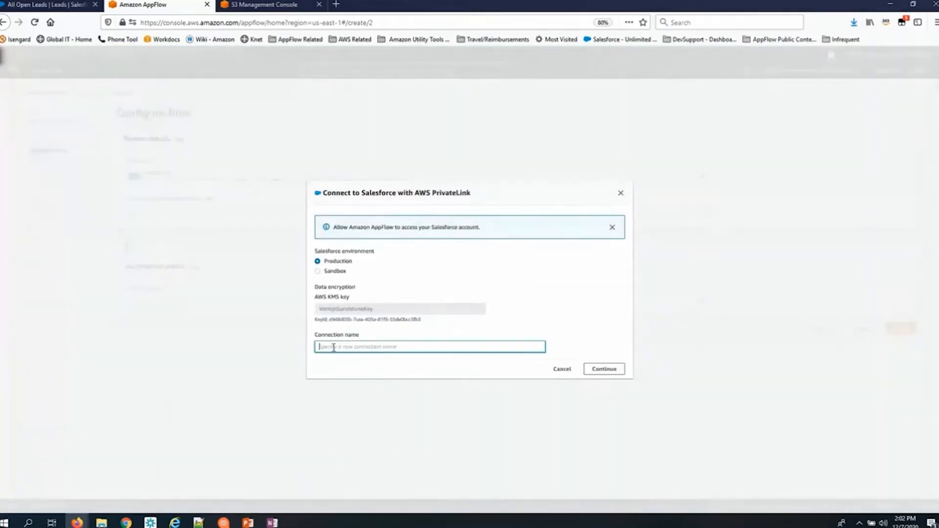
type("PrivateConnection1")
type("oSF")
left_click(605, 370)
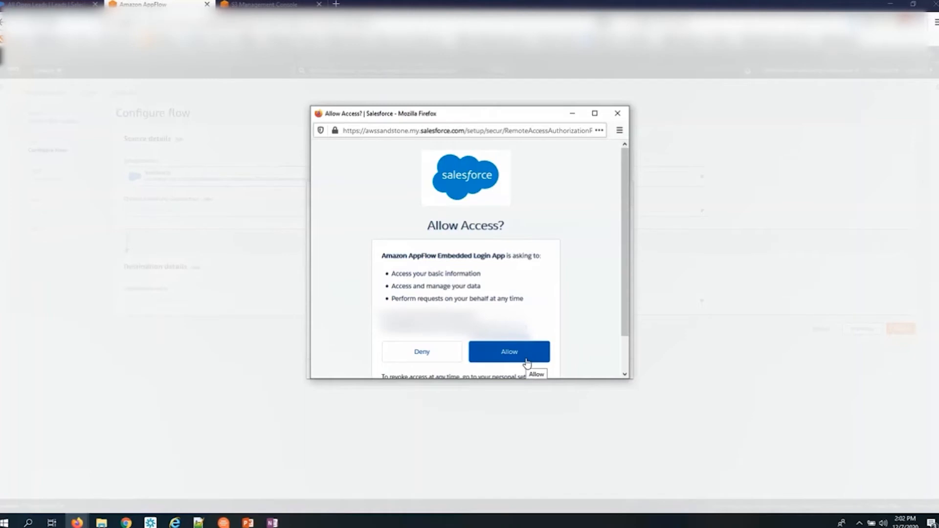
left_click(617, 113)
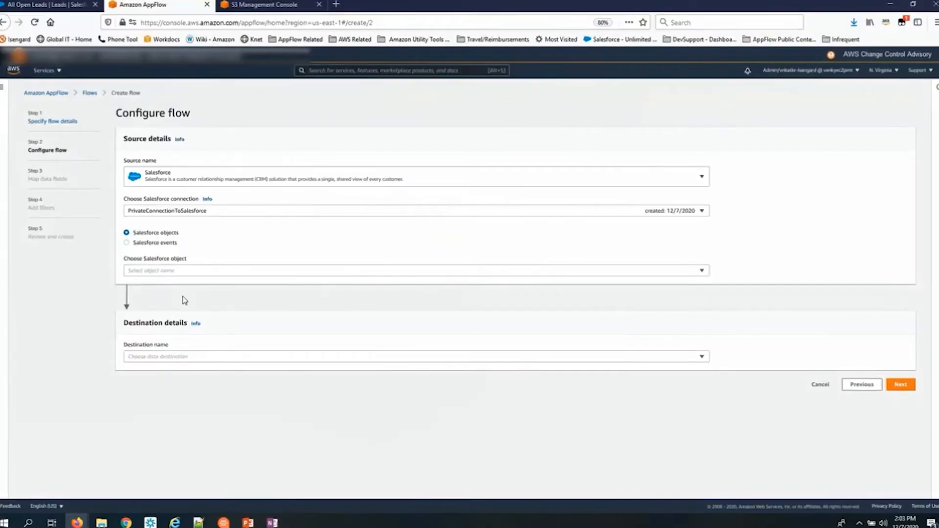
- Find the Lead object and choose it as the Salesforce object to transfer
left_click(188, 272)
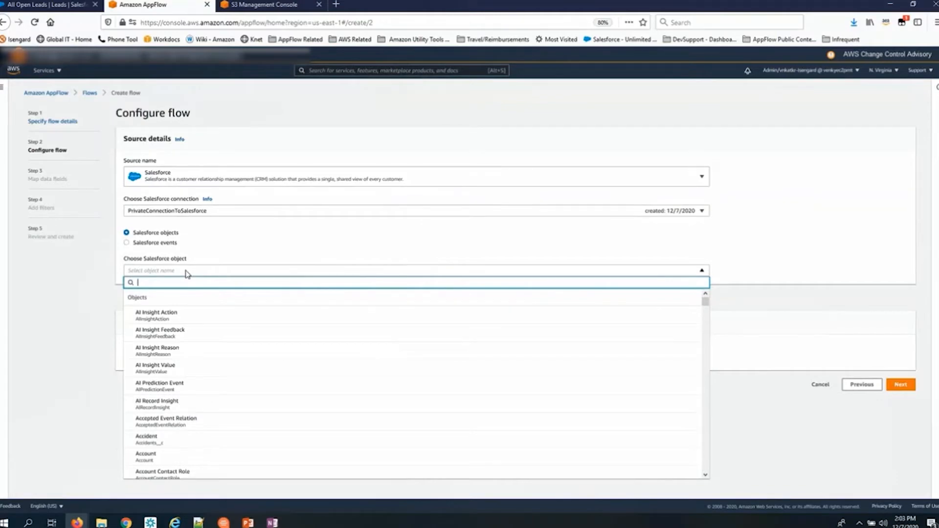
type("Lead")
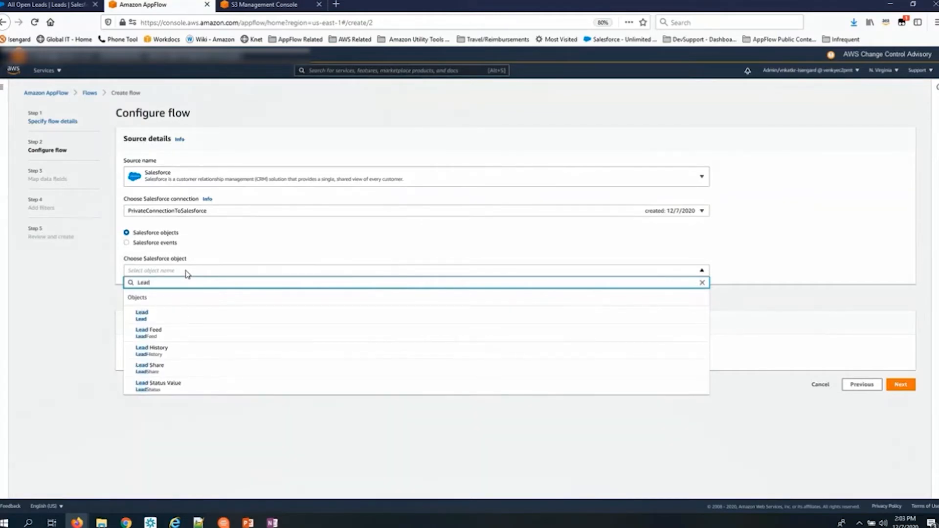
left_click(156, 318)
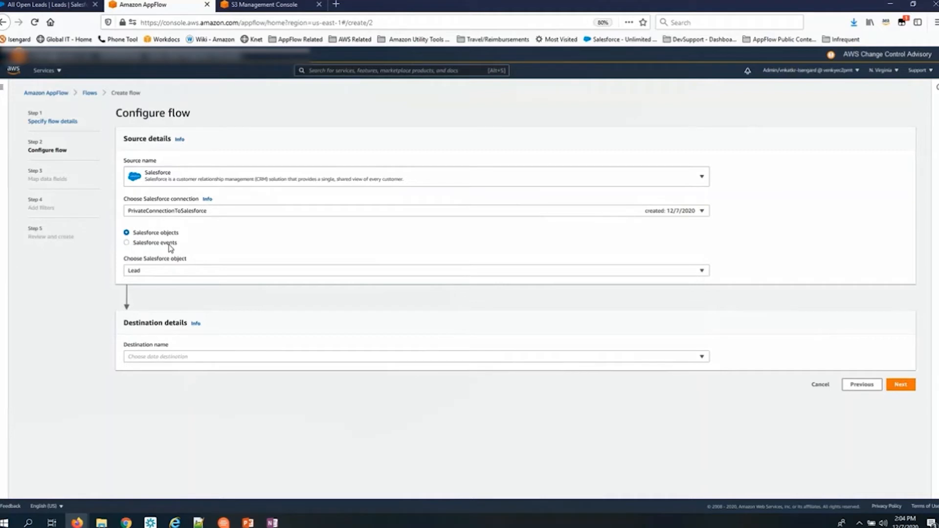
- Set Amazon S3 as the destination and choose the bucket sandstonetestbucket001
left_click(169, 361)
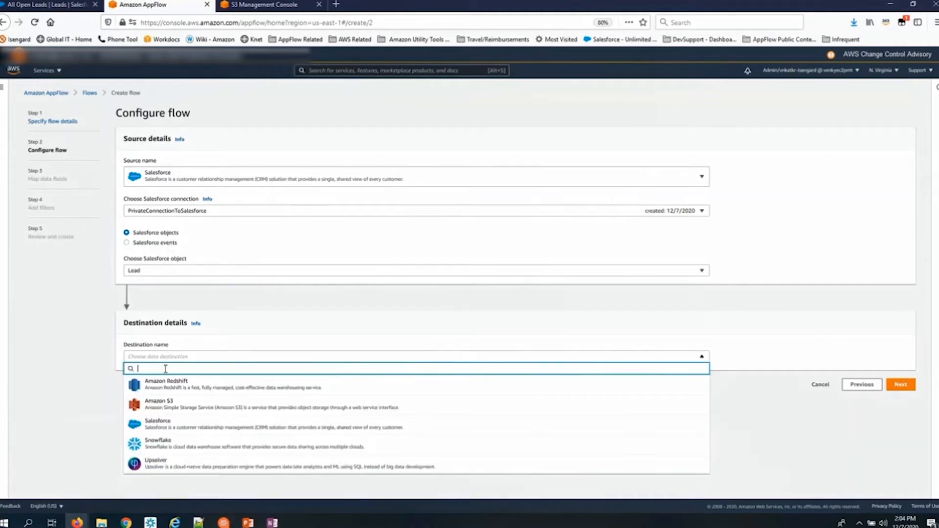
left_click(162, 406)
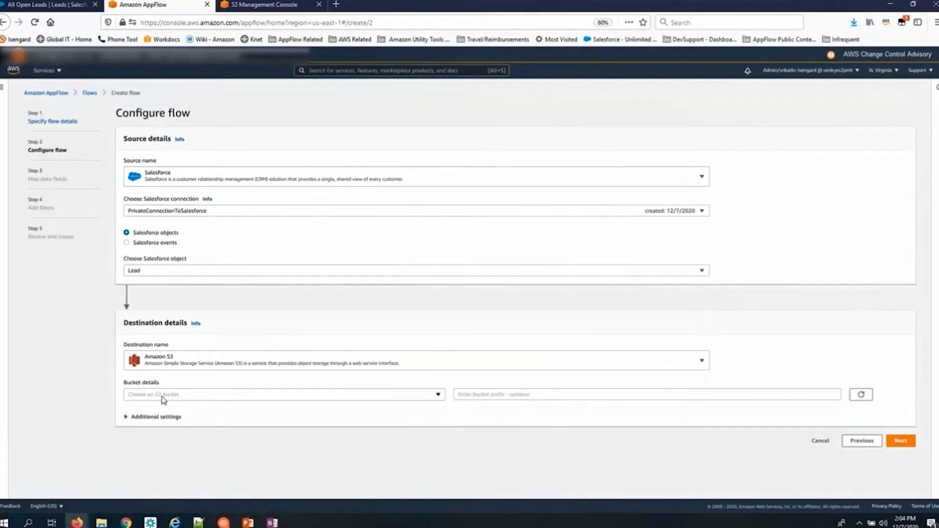
left_click(163, 398)
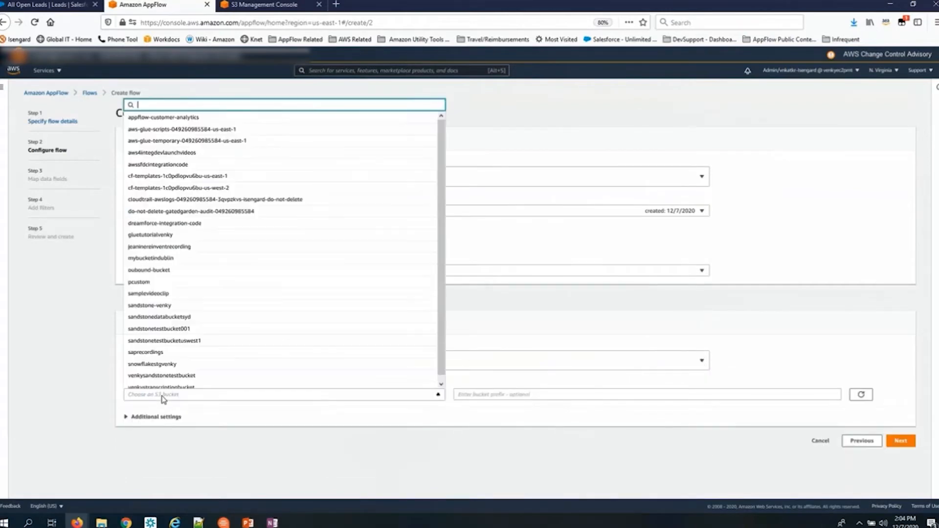
left_click(181, 331)
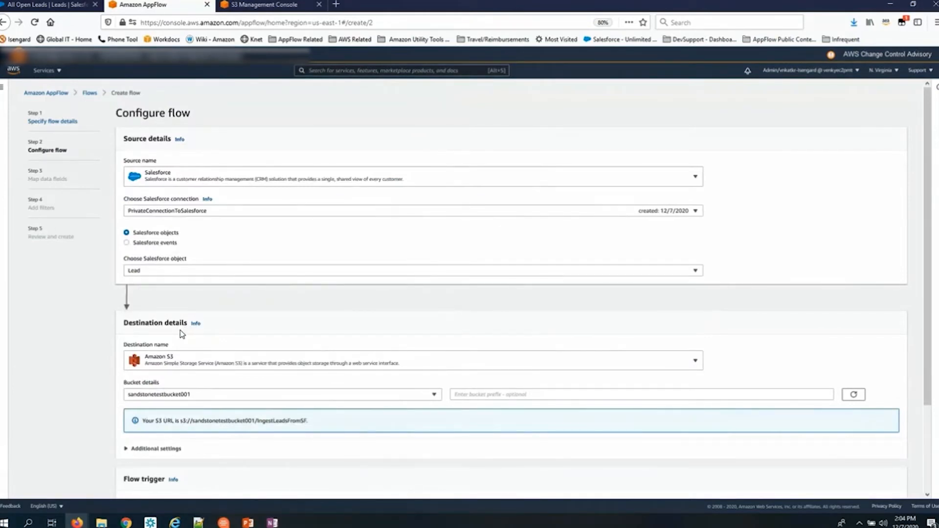
- Set the S3 destination's data format preference to CSV in the additional settings
scroll(181, 332, "down", 2)
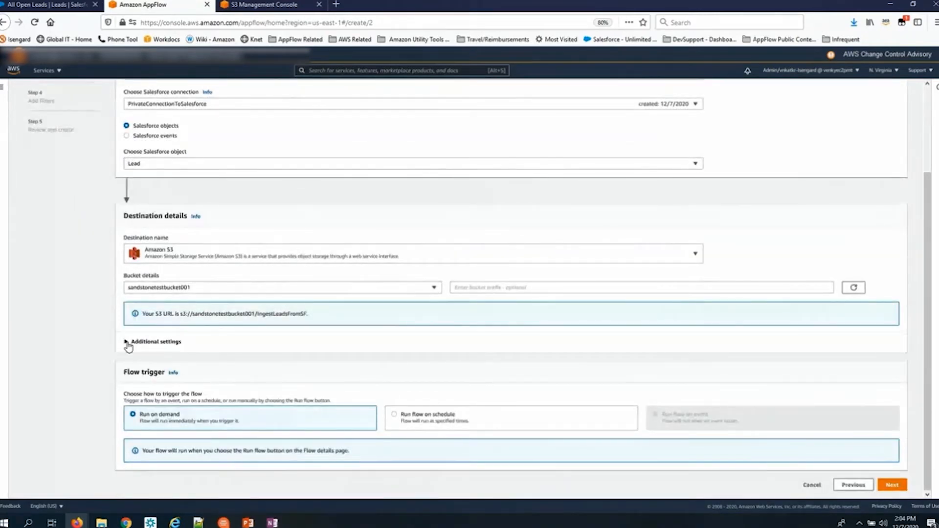
left_click(127, 343)
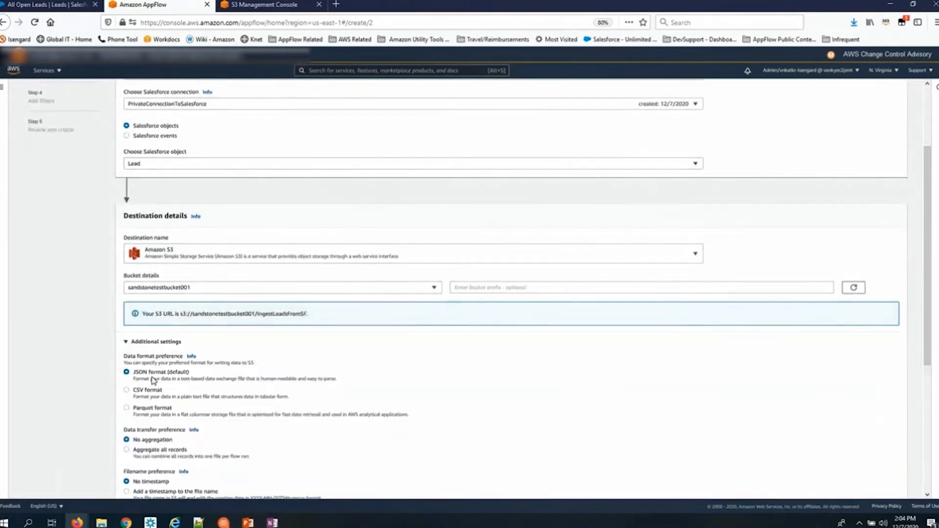
scroll(186, 371, "down", 2)
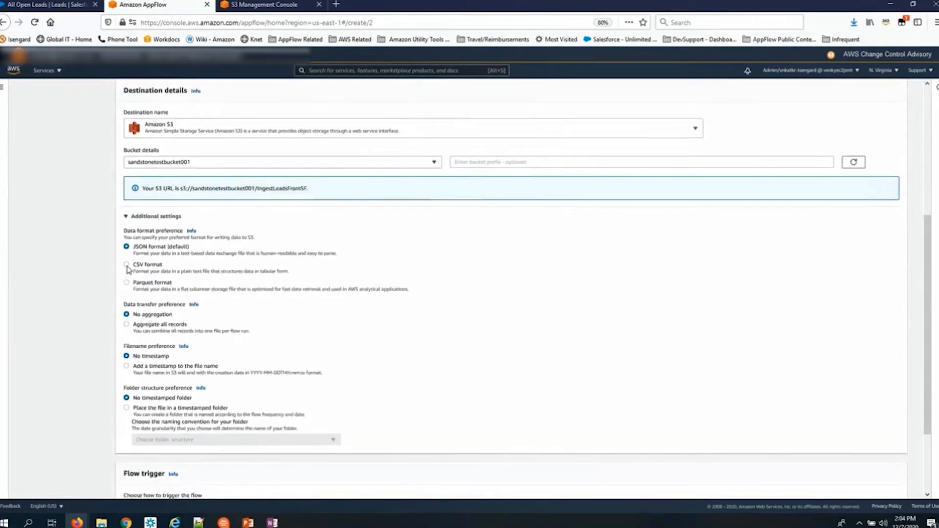
left_click(127, 266)
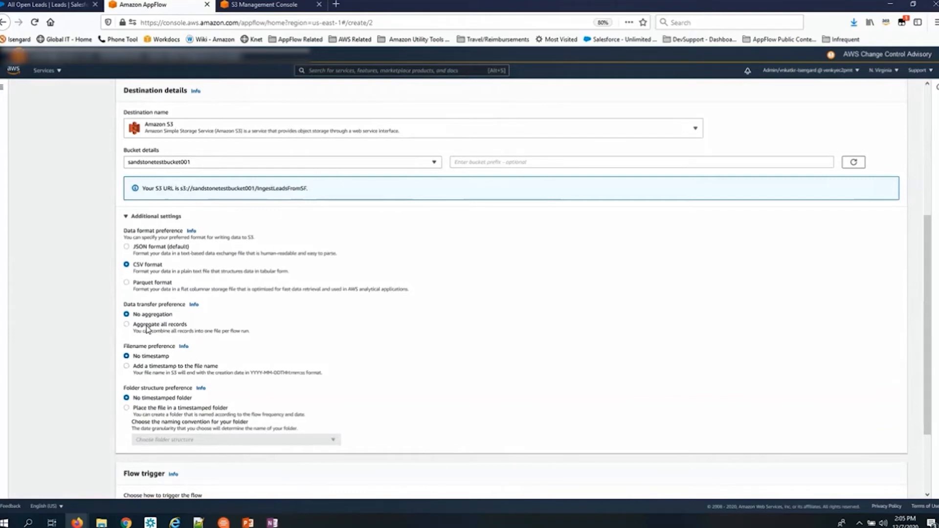
- Review the flow's source, destination and trigger settings on the configuration page
scroll(147, 329, "down", 3)
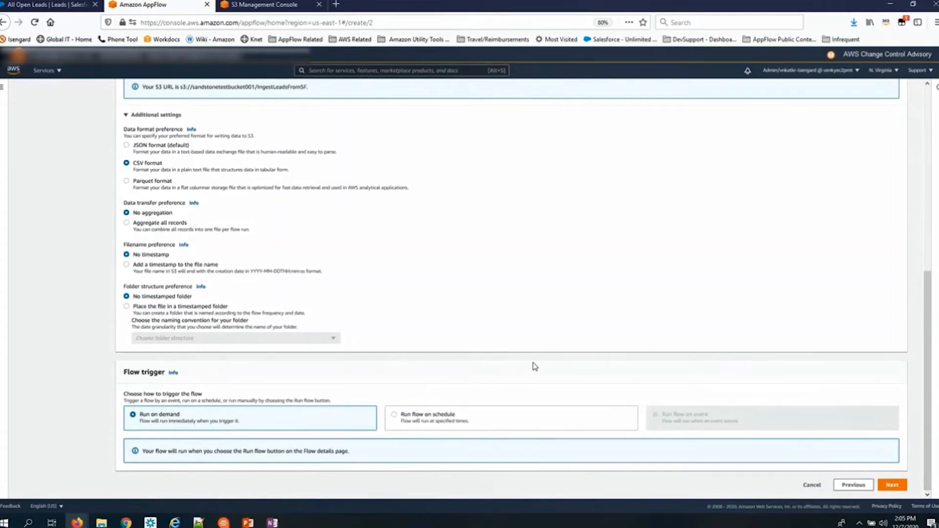
scroll(478, 341, "up", 5)
scroll(271, 304, "up", 5)
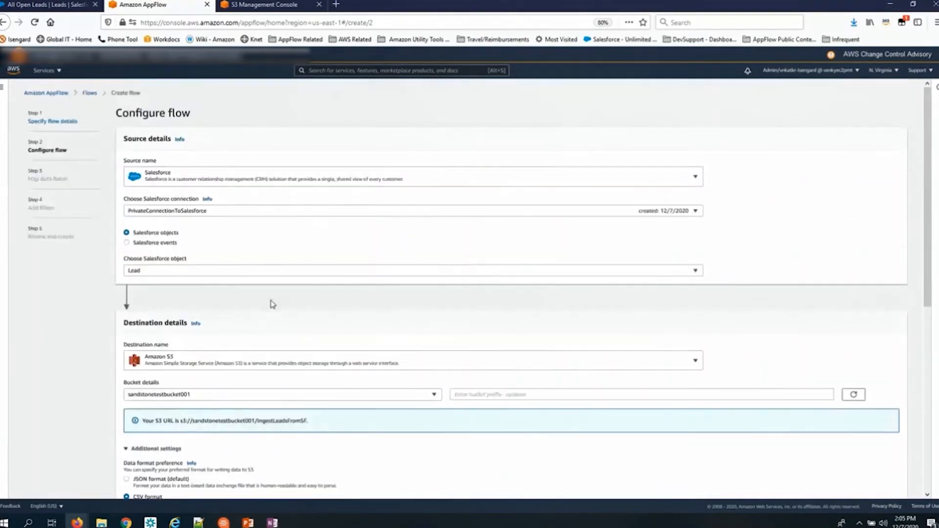
scroll(367, 277, "down", 10)
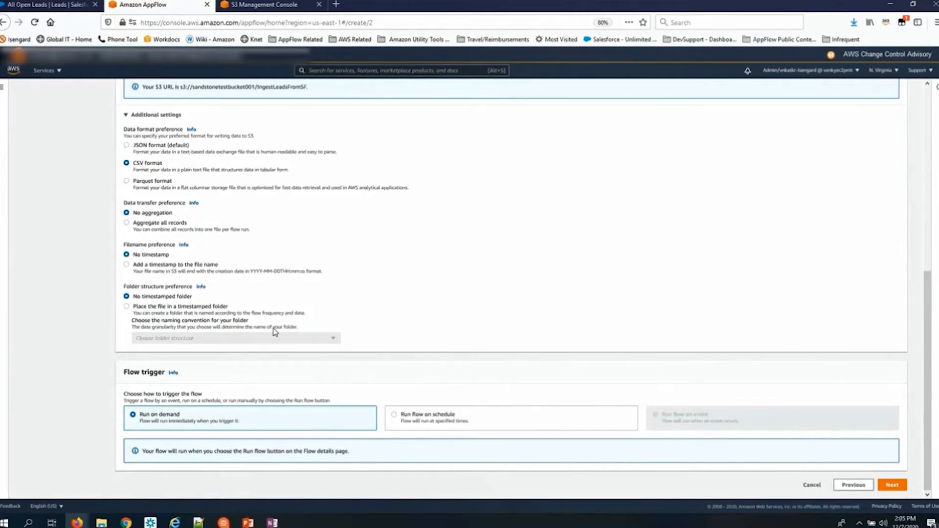
scroll(275, 332, "up", 1)
scroll(275, 327, "up", 3)
scroll(275, 327, "down", 4)
- Set the flow trigger to run on schedule, repeating every 1 minute
left_click(394, 415)
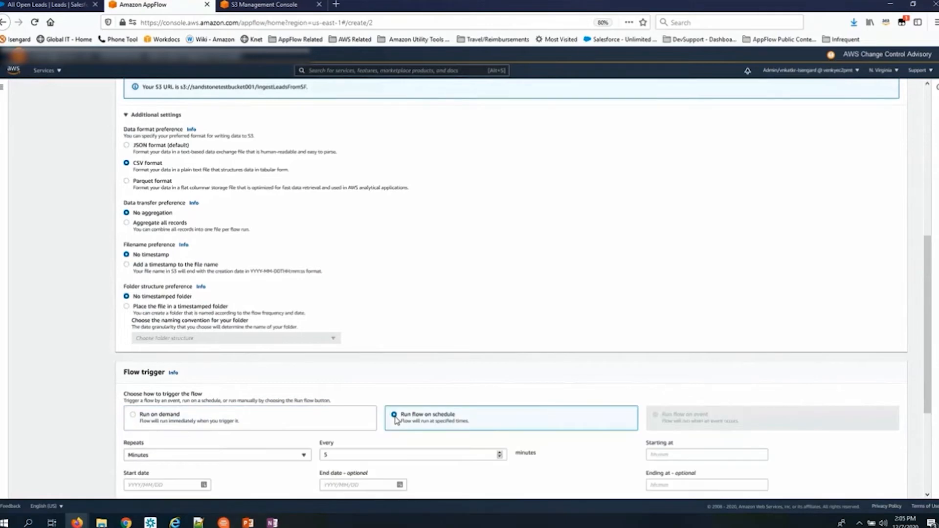
scroll(396, 420, "down", 3)
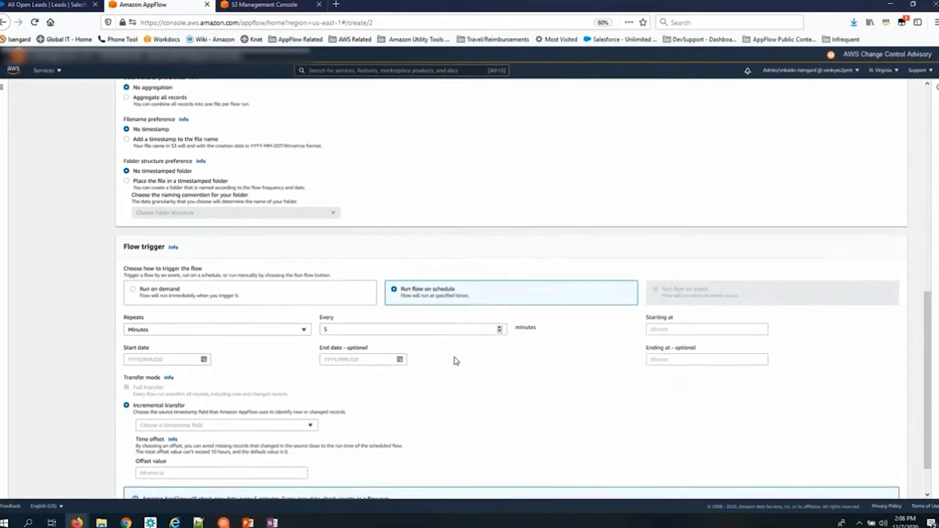
left_click(500, 331)
left_click(499, 332)
left_click(499, 332)
left_click(500, 332)
- Switch the flow trigger to run on demand and continue to the field mapping
left_click(157, 424)
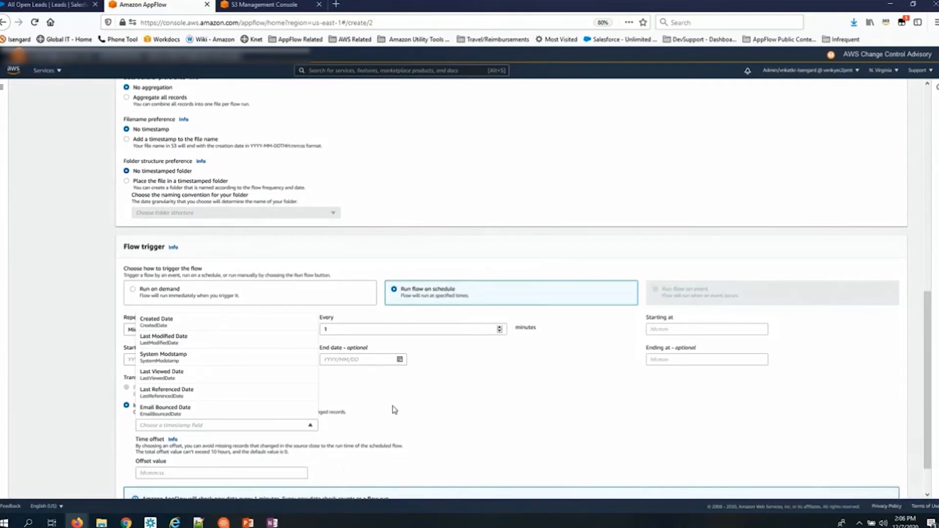
left_click(405, 404)
scroll(401, 414, "down", 2)
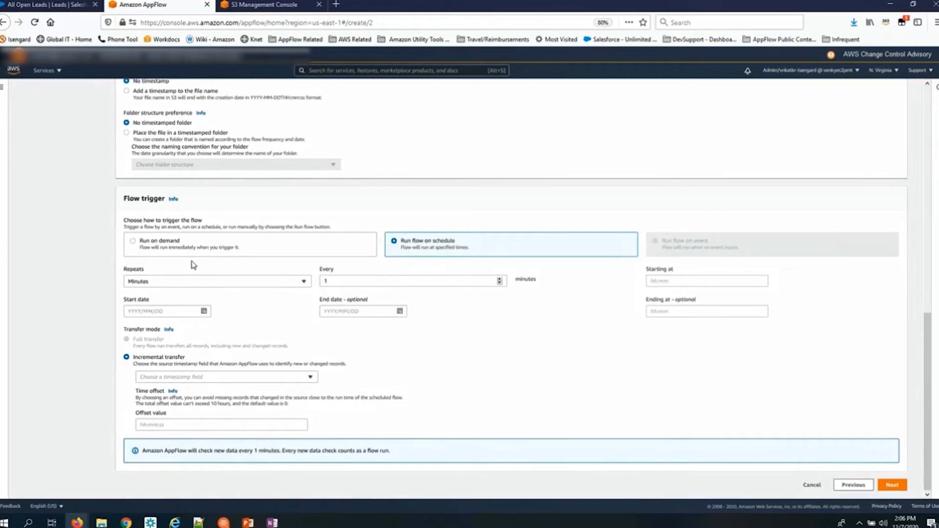
left_click(132, 243)
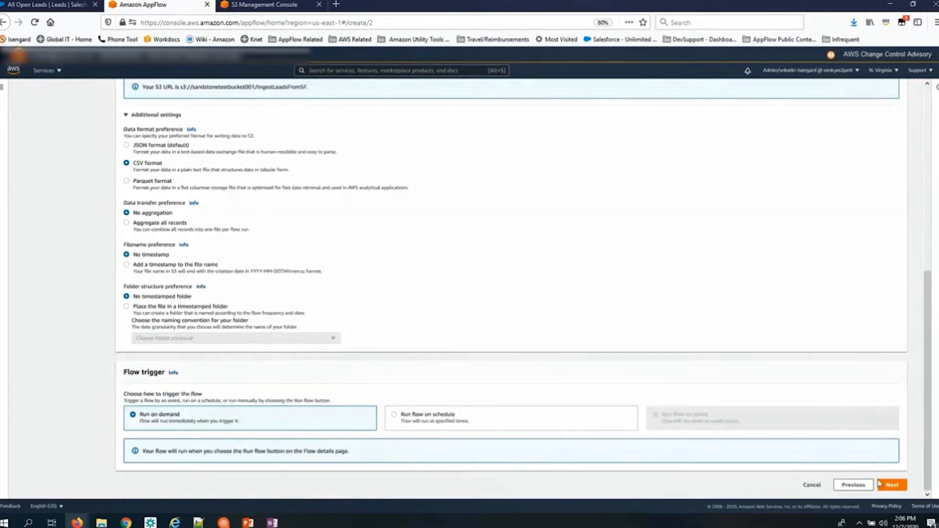
left_click(892, 488)
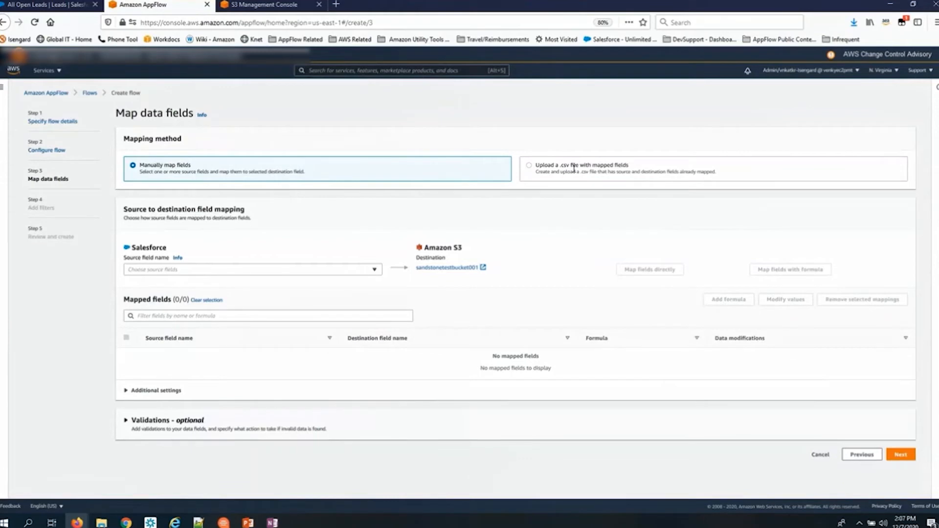
- Map all Salesforce Lead source fields directly to the S3 destination
left_click(254, 273)
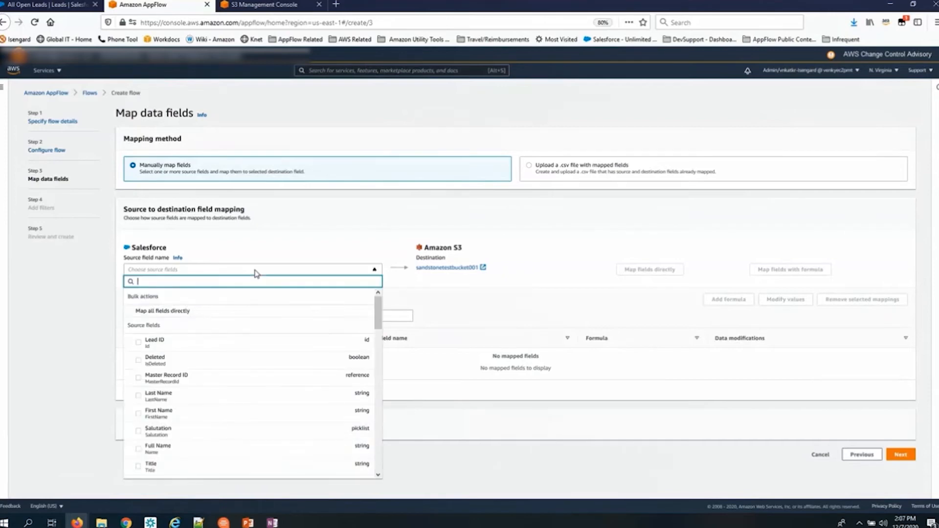
left_click(187, 316)
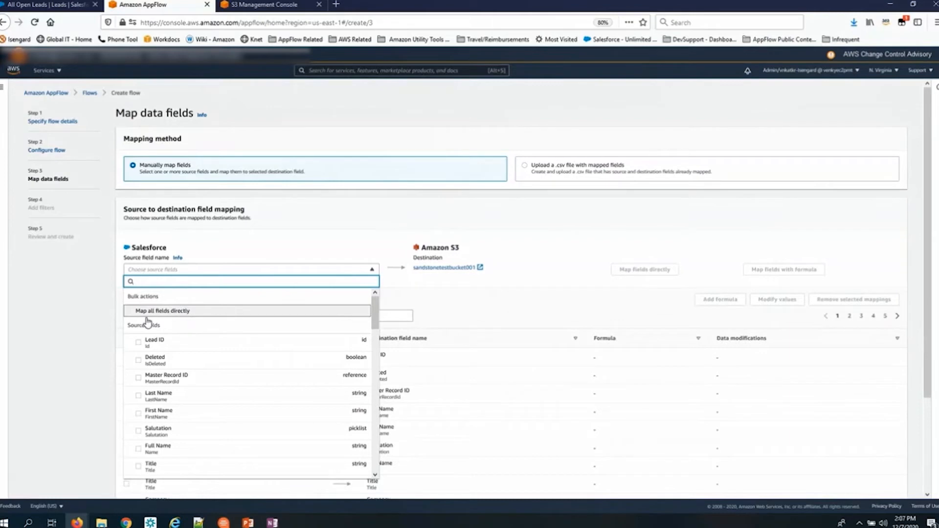
left_click(457, 300)
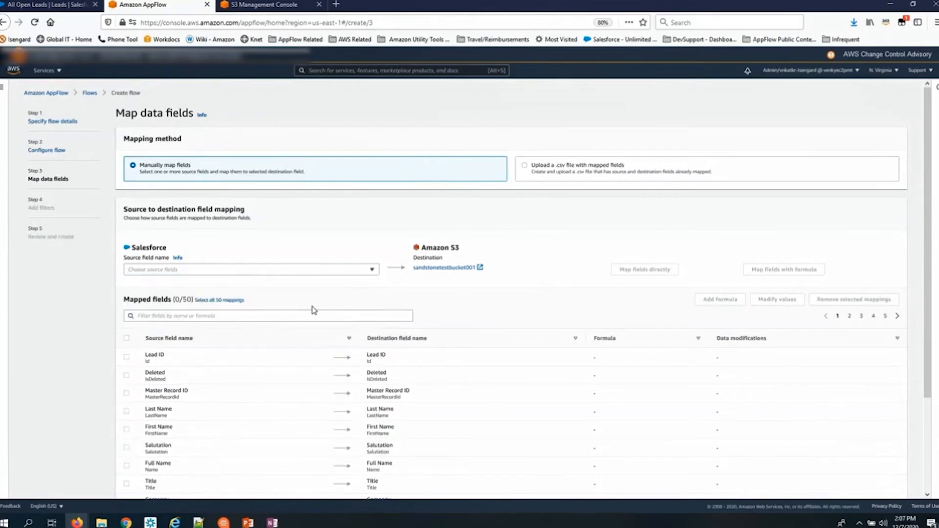
- Add a Concatenate formula that combines the First Name and Last Name fields into a new destination field named FullName
scroll(313, 309, "down", 3)
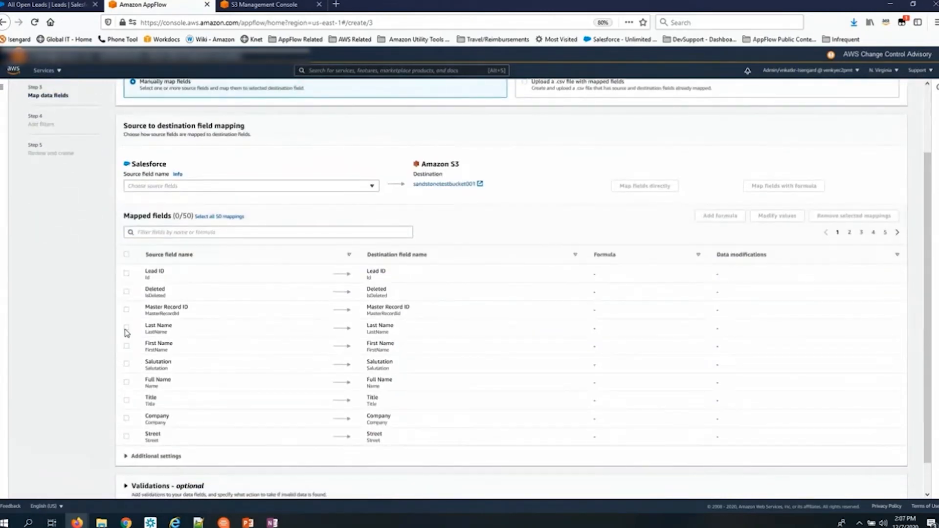
left_click(127, 329)
left_click(126, 346)
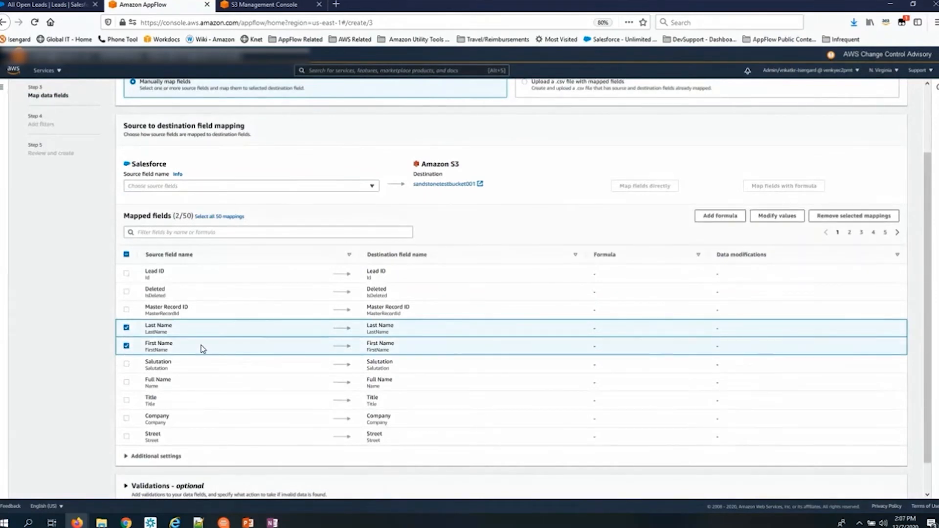
left_click(721, 216)
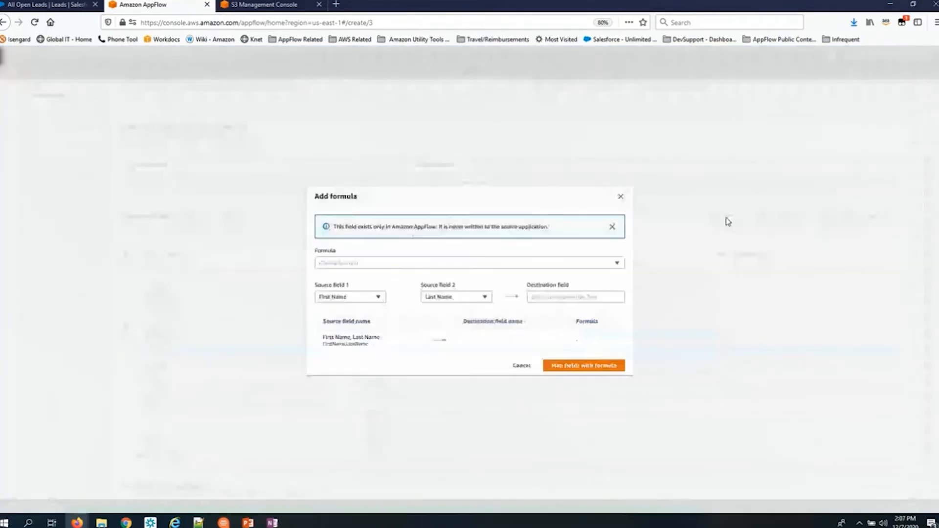
left_click(356, 264)
left_click(349, 283)
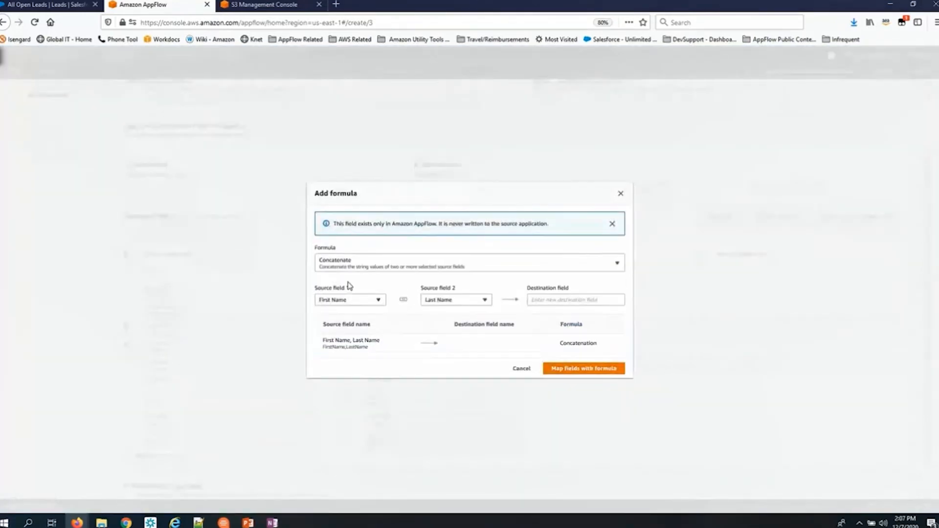
left_click(559, 299)
type("FullName")
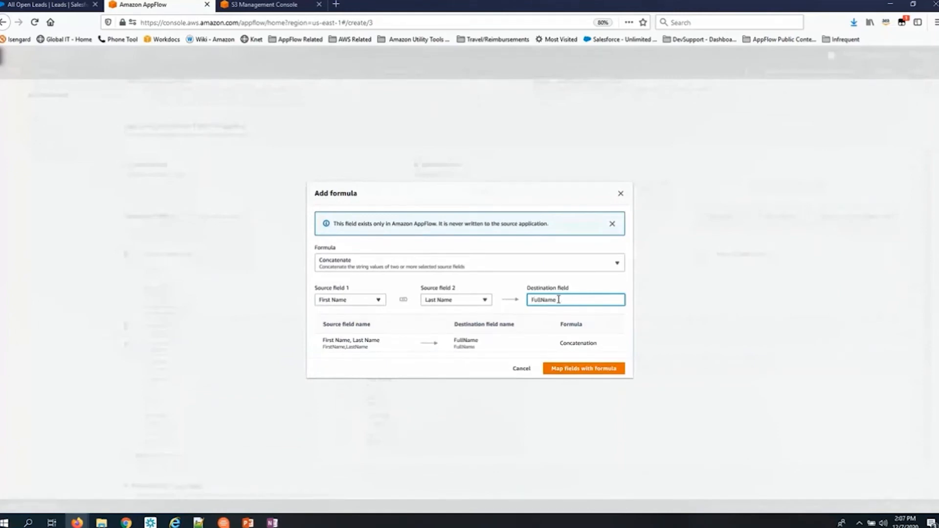
left_click(587, 370)
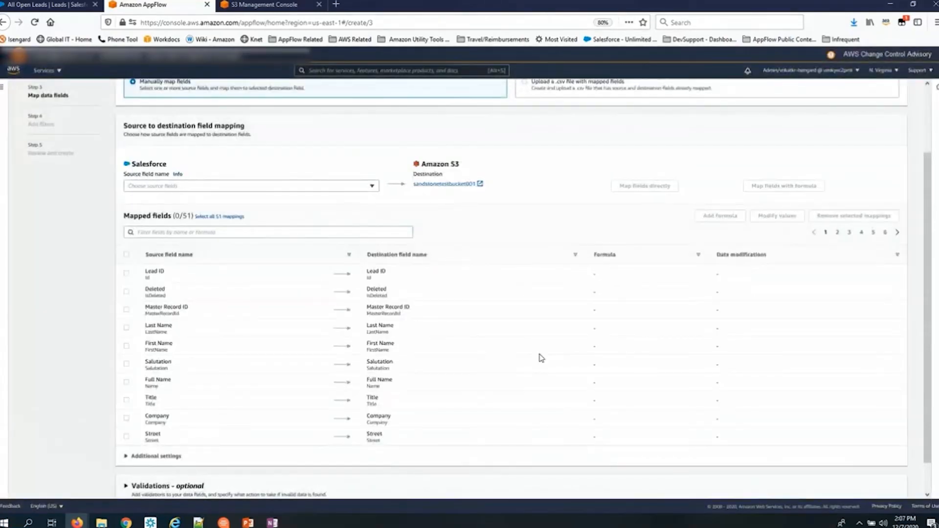
- Mask the first 5 characters of the Title field's values and continue to the filters
scroll(541, 357, "down", 1)
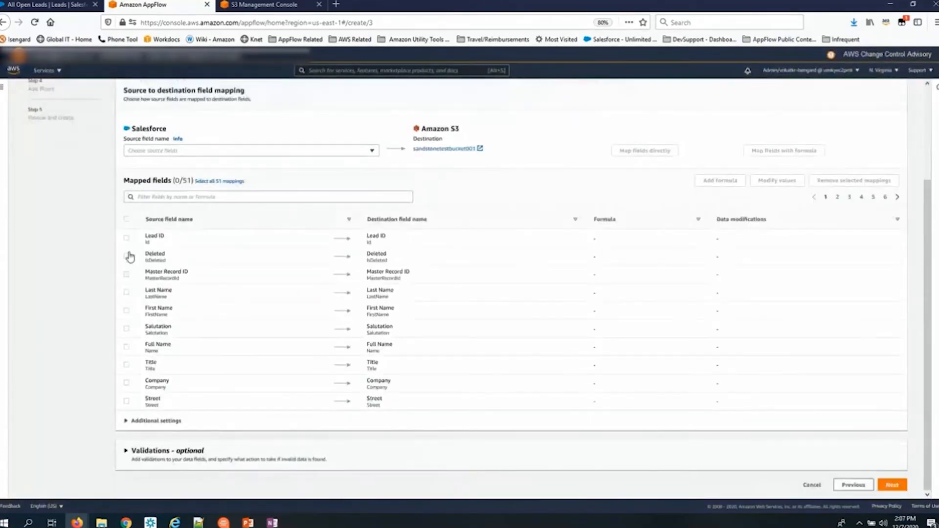
left_click(126, 365)
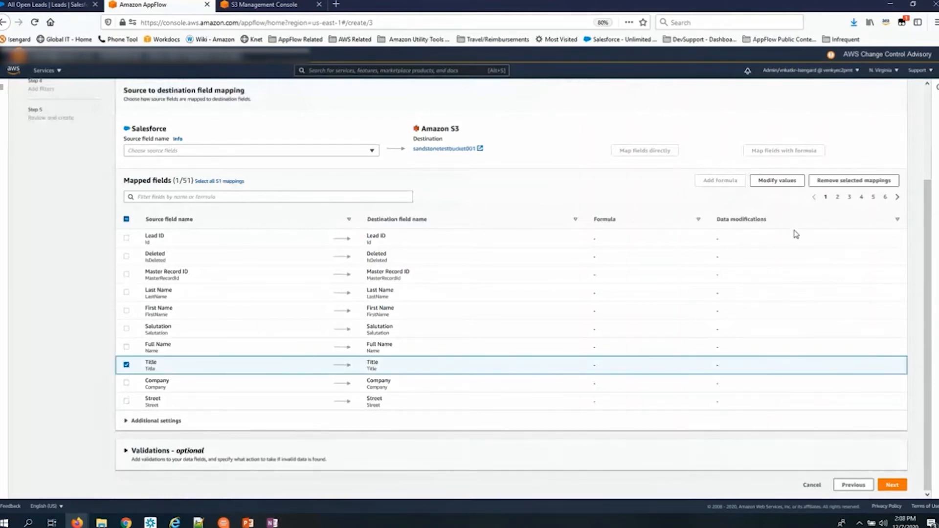
left_click(788, 188)
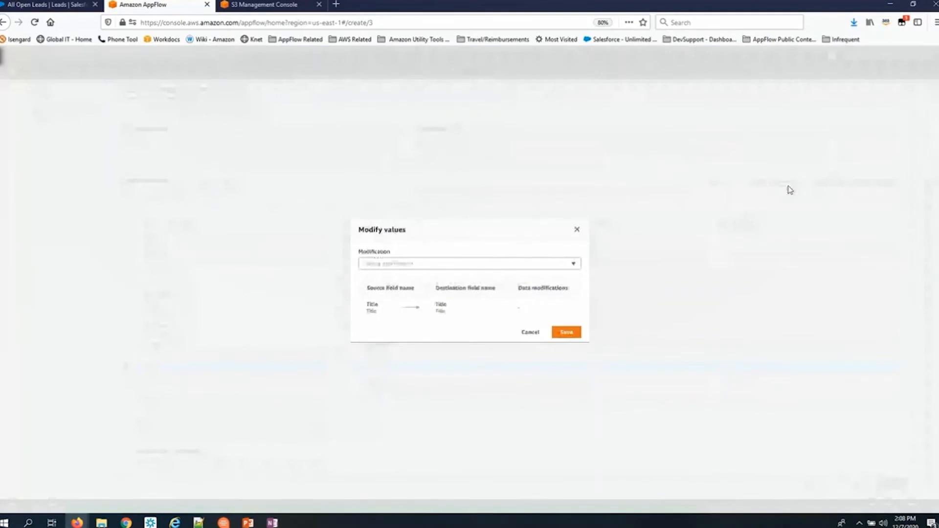
left_click(385, 264)
left_click(380, 281)
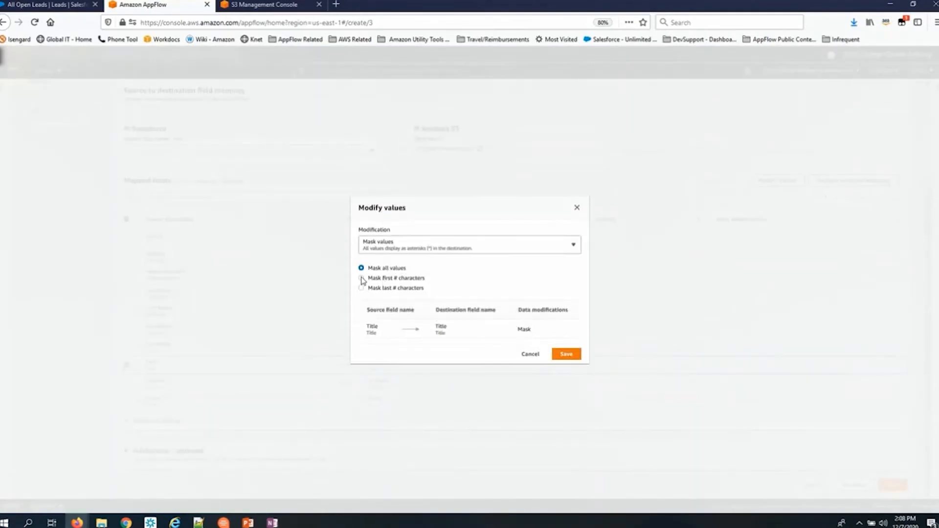
left_click(361, 278)
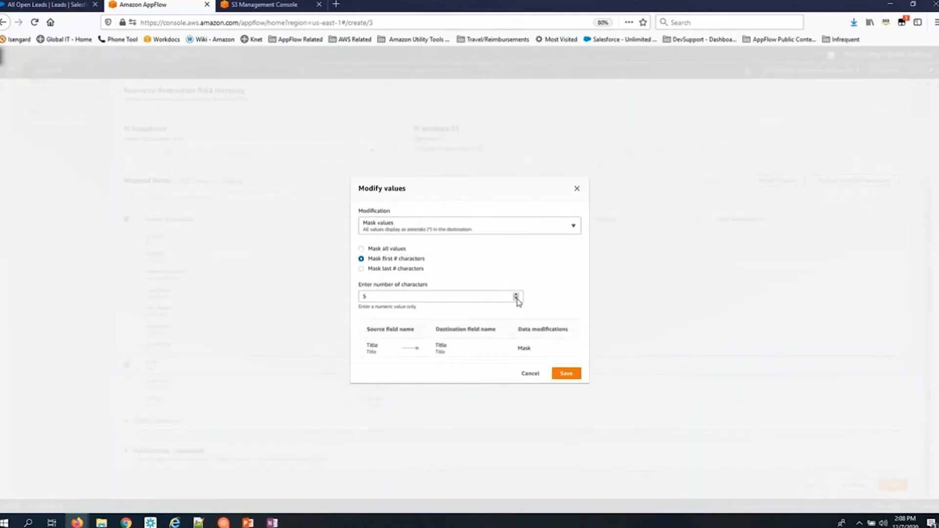
left_click(567, 374)
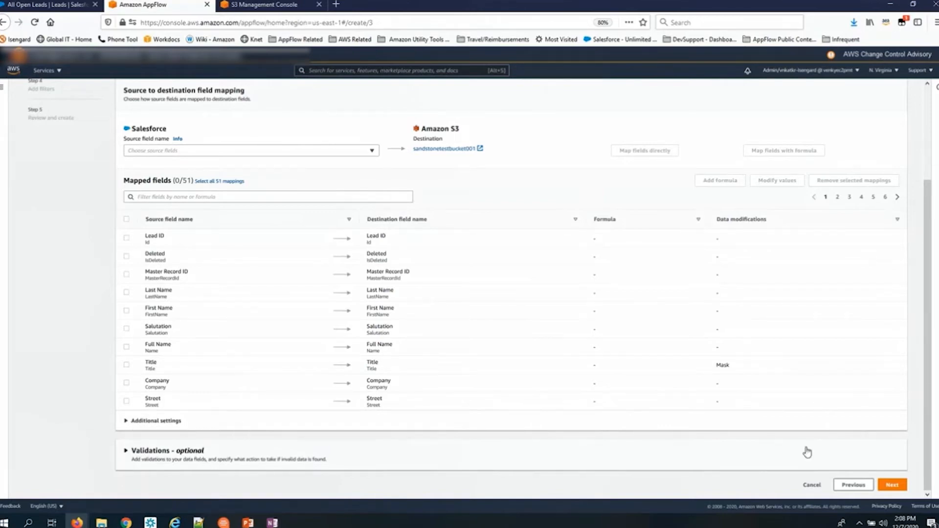
left_click(892, 485)
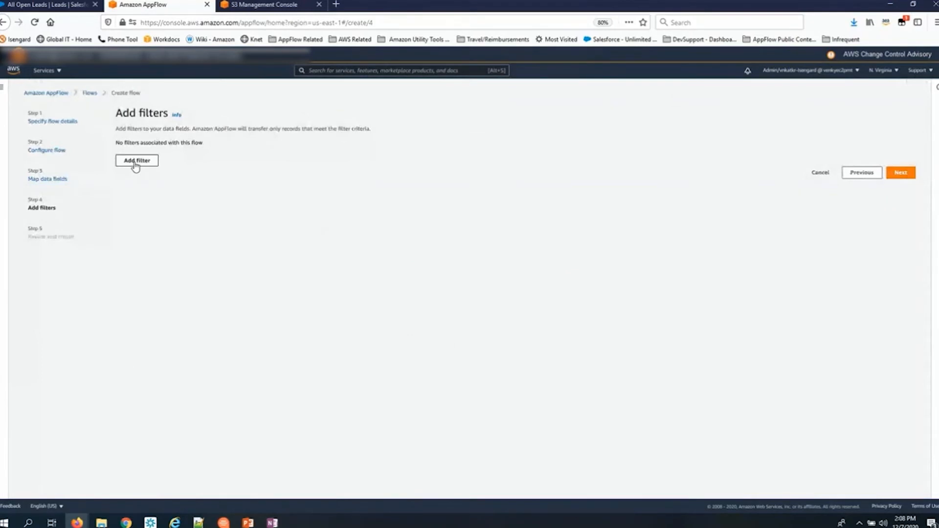
- Add a filter that transfers only records whose Created Date is on or before 2020/09/01
left_click(136, 163)
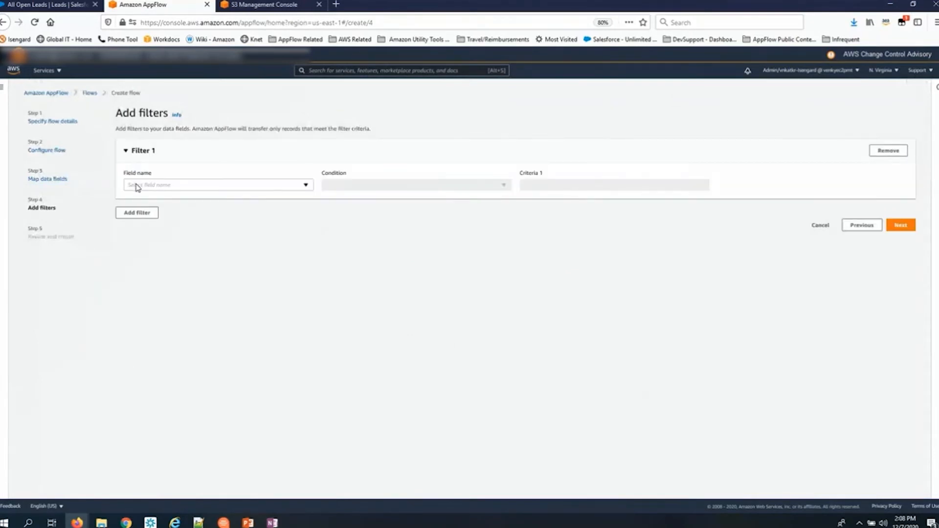
left_click(136, 186)
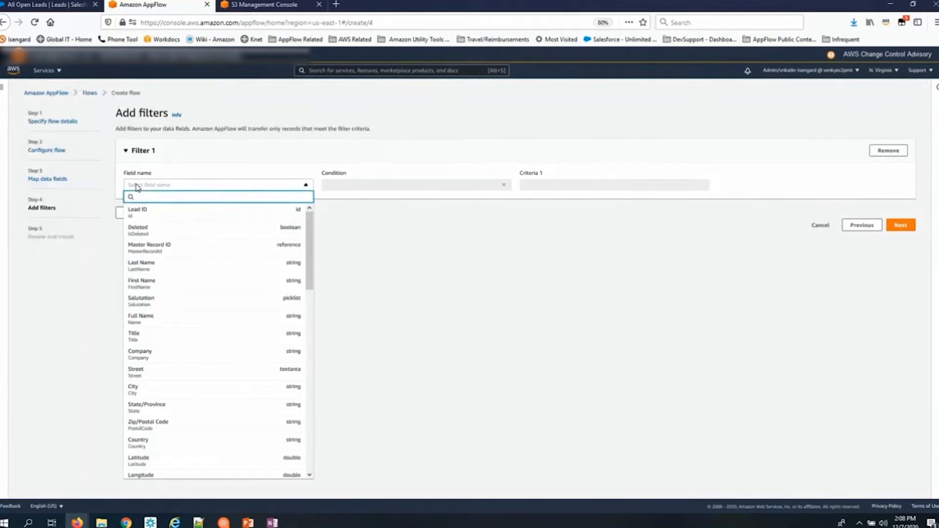
type("create")
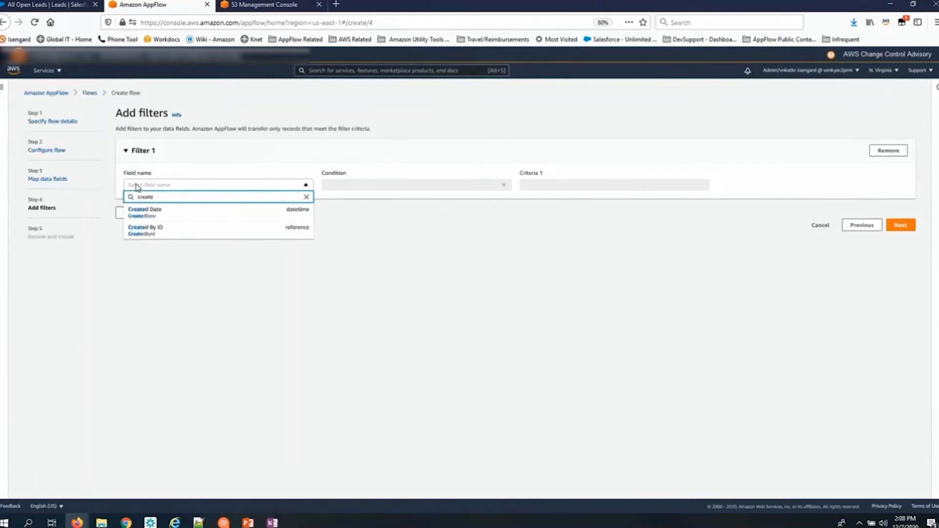
left_click(167, 214)
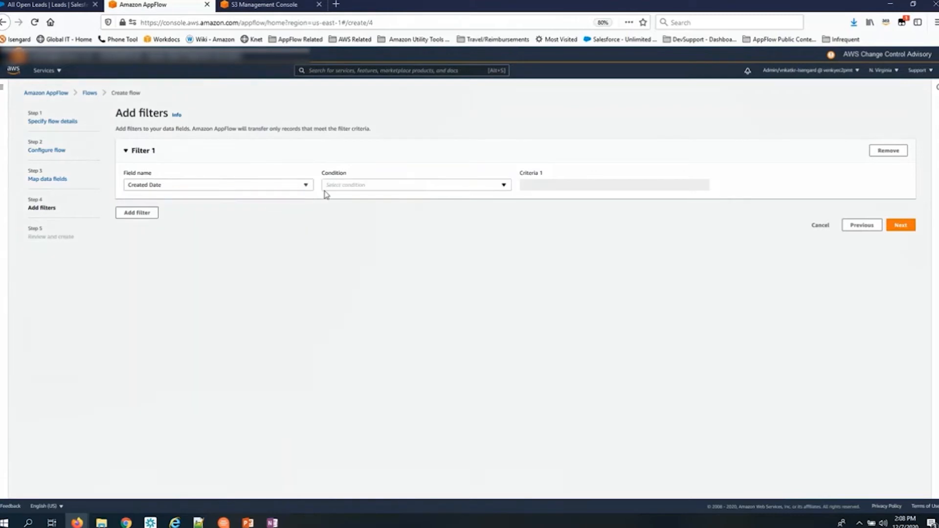
left_click(343, 186)
left_click(354, 219)
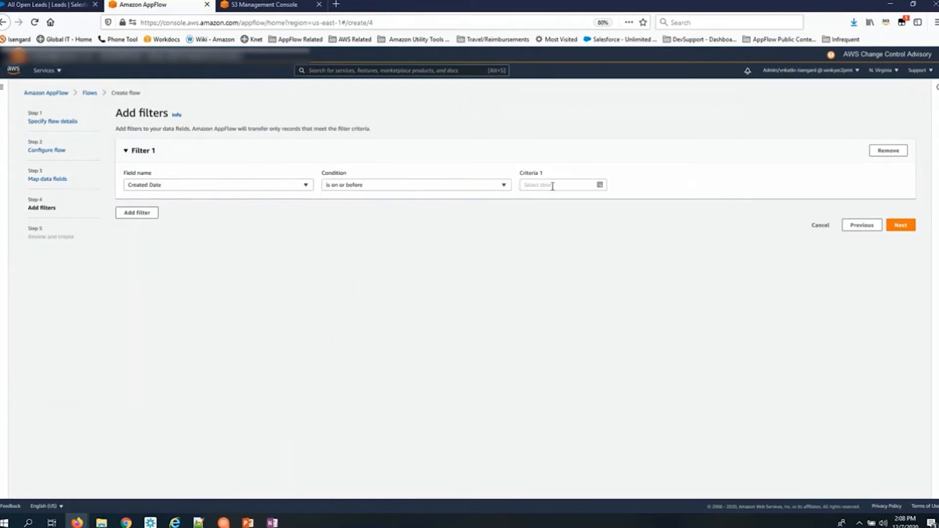
left_click(599, 185)
left_click(532, 201)
left_click(532, 201)
left_click(532, 202)
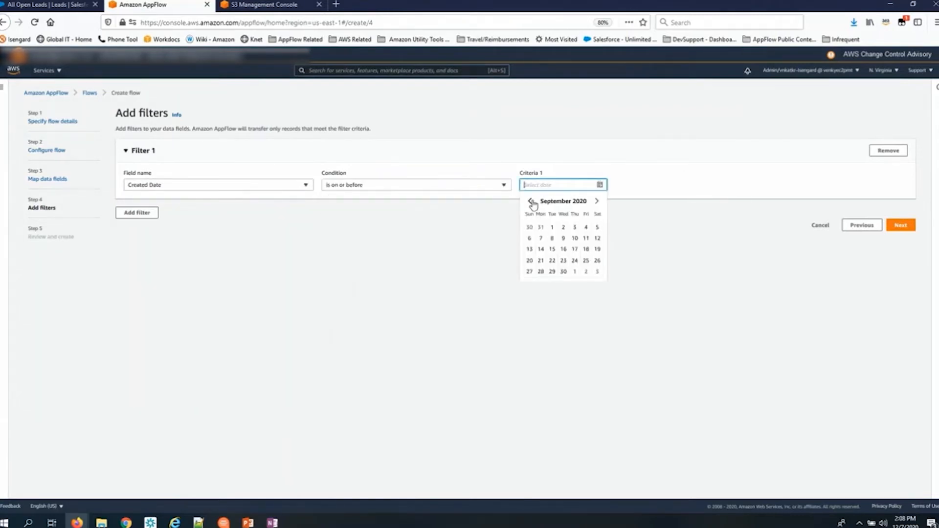
left_click(552, 227)
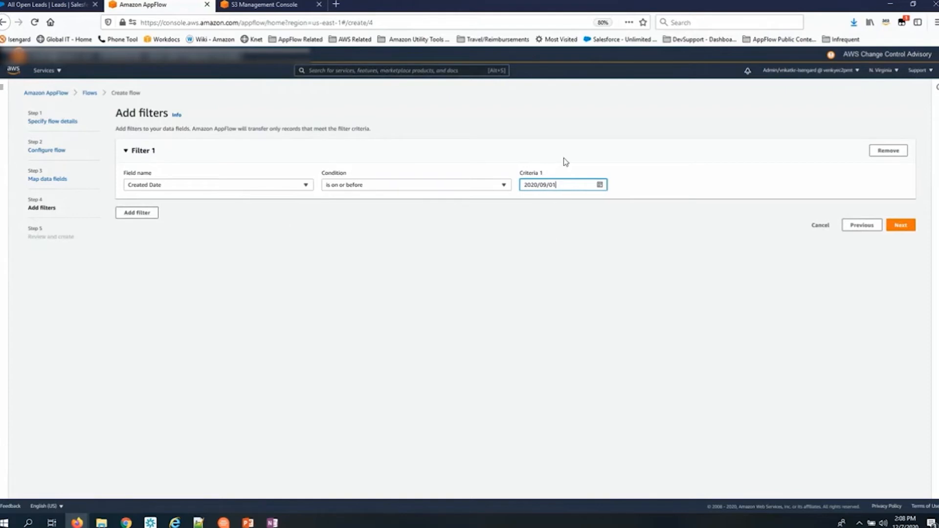
- Add a second filter requiring Converted to be exactly False, and continue to the review
left_click(138, 214)
left_click(169, 271)
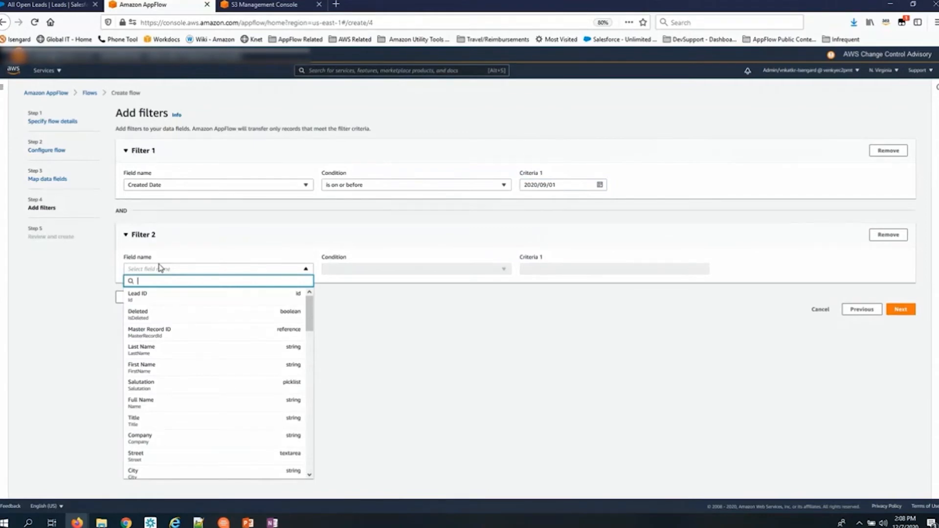
type("Le")
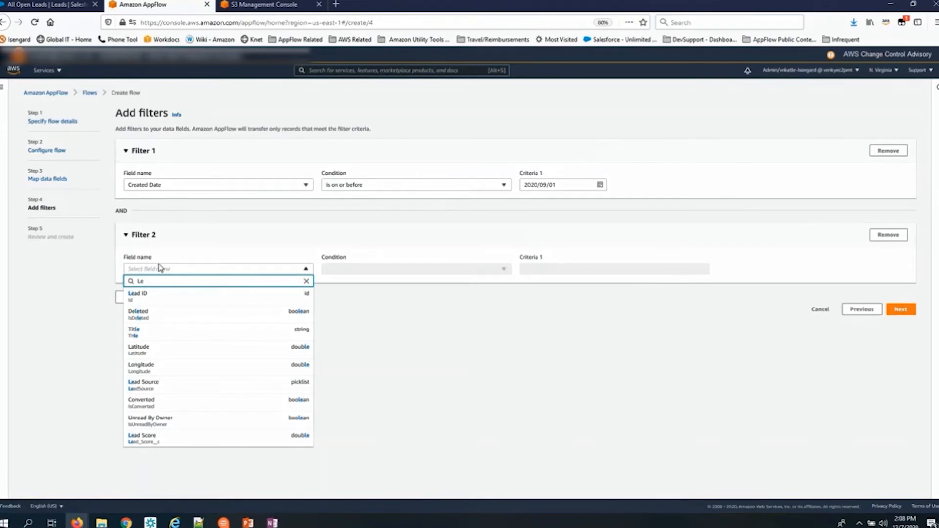
left_click(148, 403)
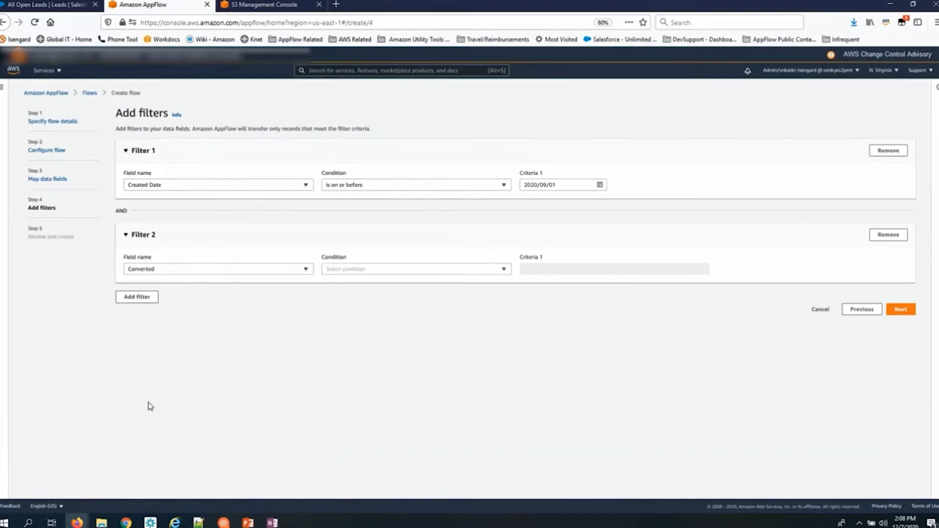
left_click(392, 270)
left_click(446, 279)
left_click(544, 270)
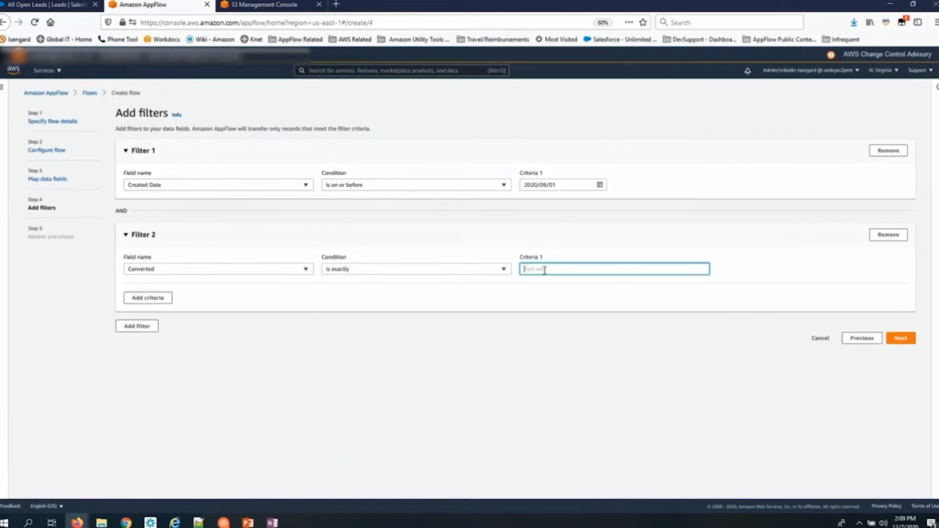
type("Fas")
type("l")
type("lse")
left_click(899, 341)
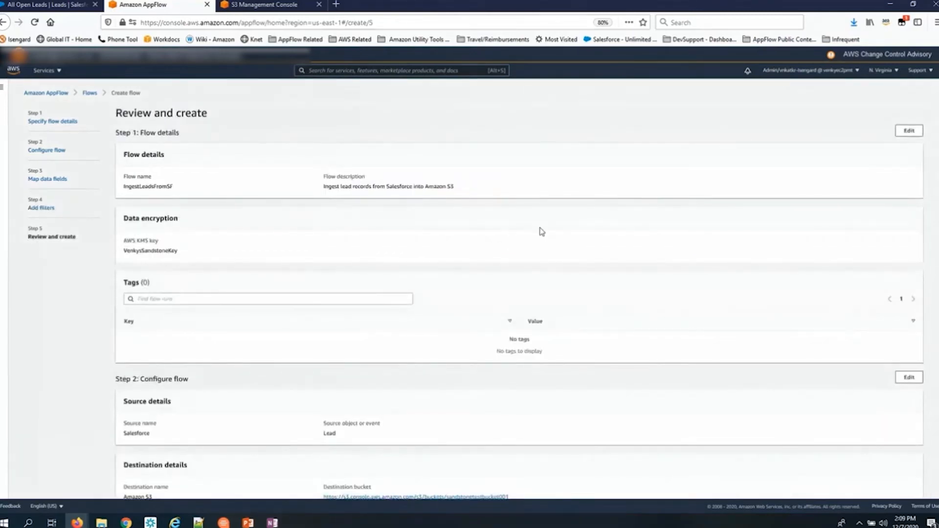
- Review the settings of the IngestLeadsFromSF flow, create it and run it
scroll(542, 231, "down", 15)
scroll(541, 231, "down", 15)
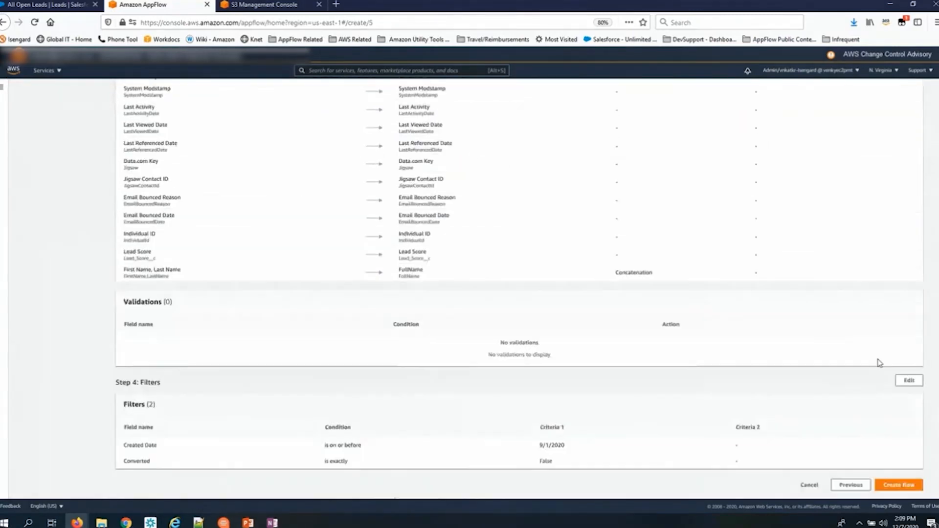
left_click(901, 485)
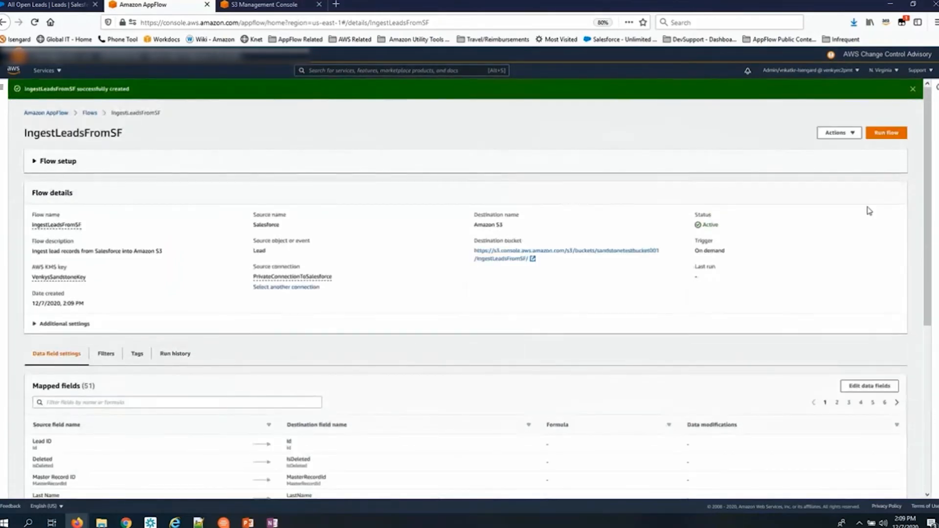
left_click(883, 136)
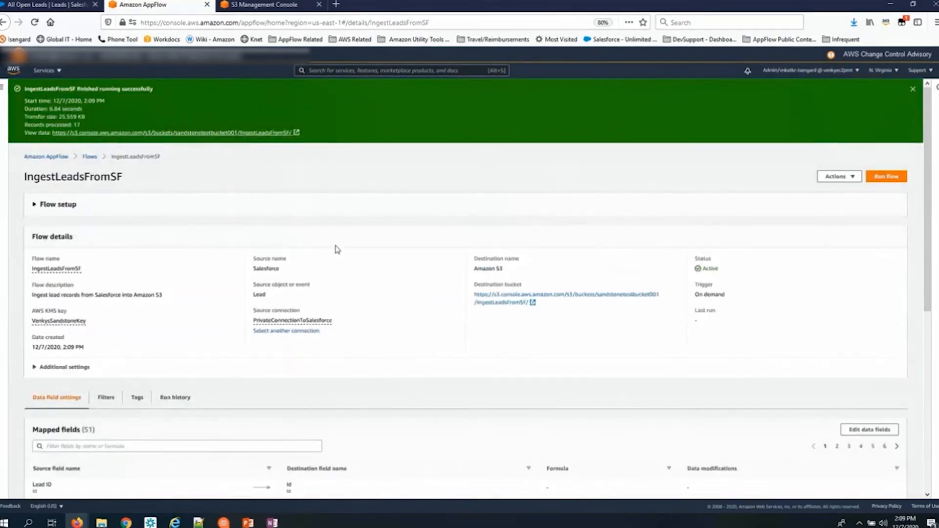
left_click(228, 133)
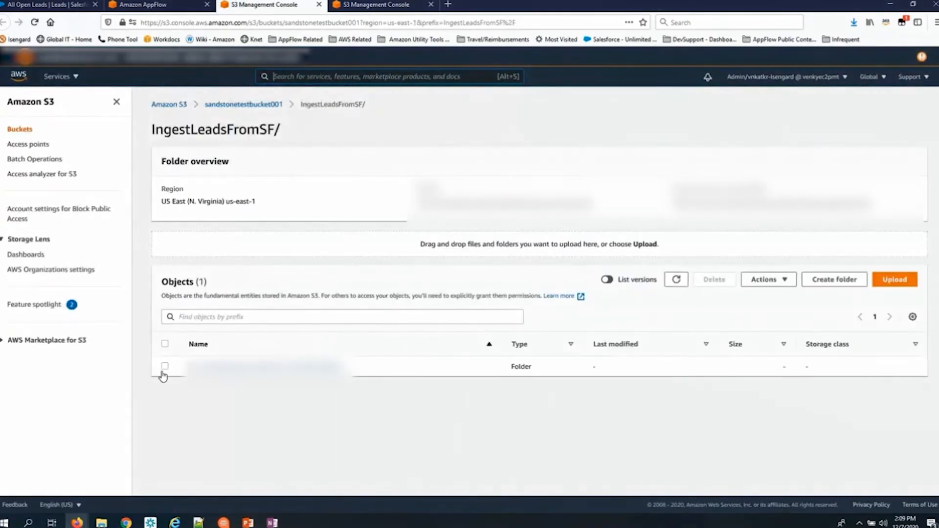
left_click(237, 368)
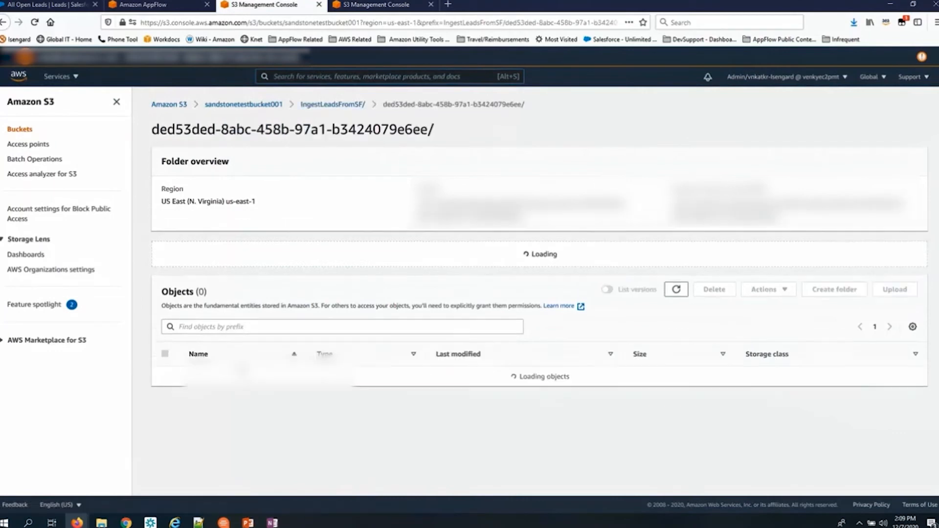
left_click(165, 376)
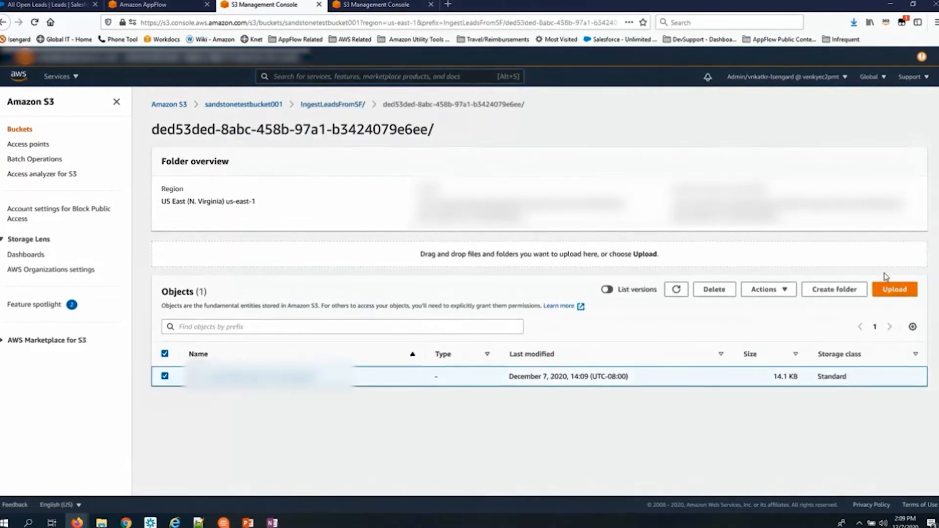
left_click(773, 291)
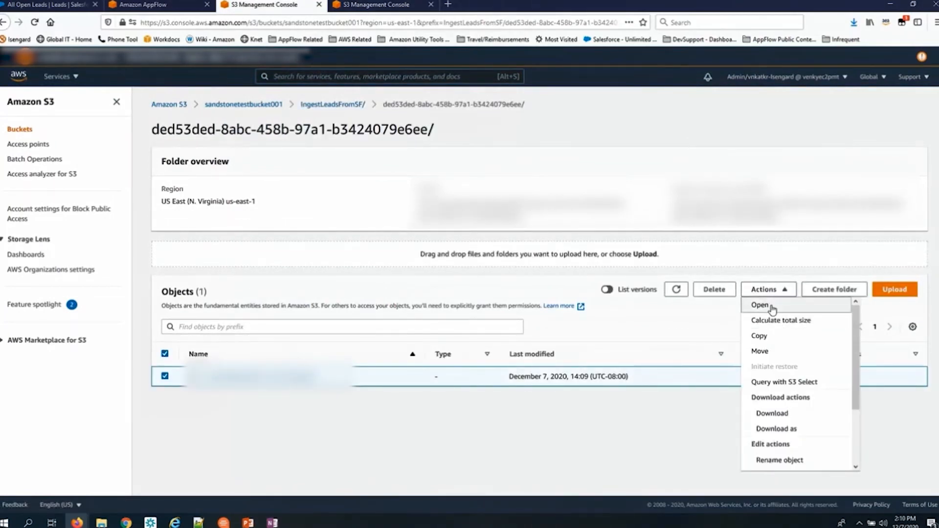
left_click(781, 429)
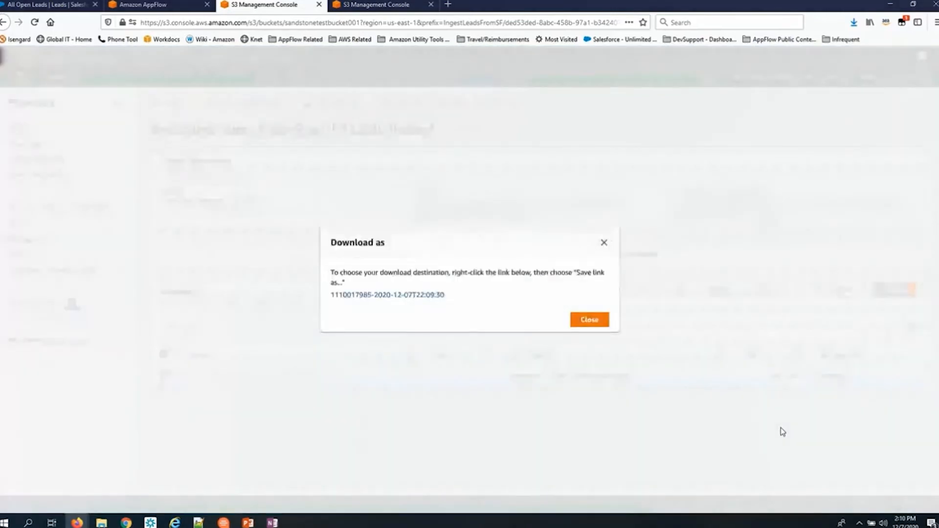
right_click(370, 295)
left_click(403, 350)
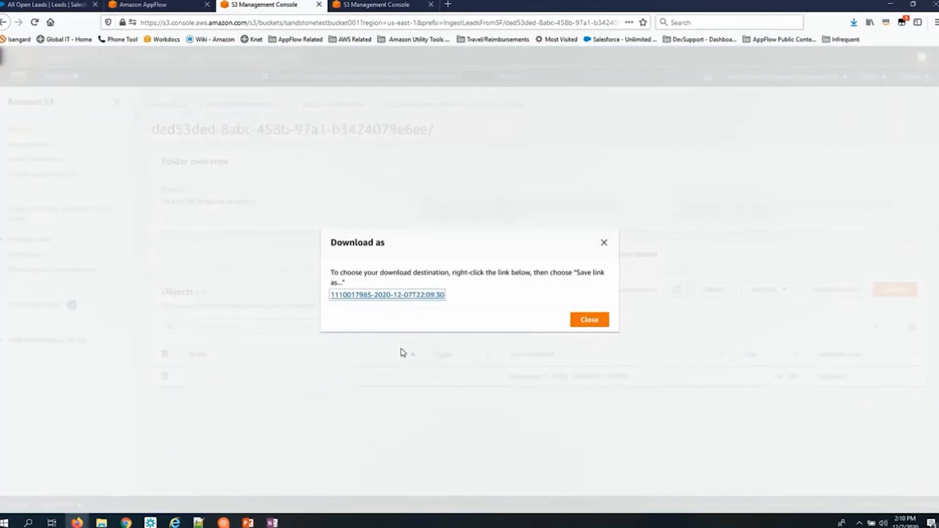
left_click(158, 214)
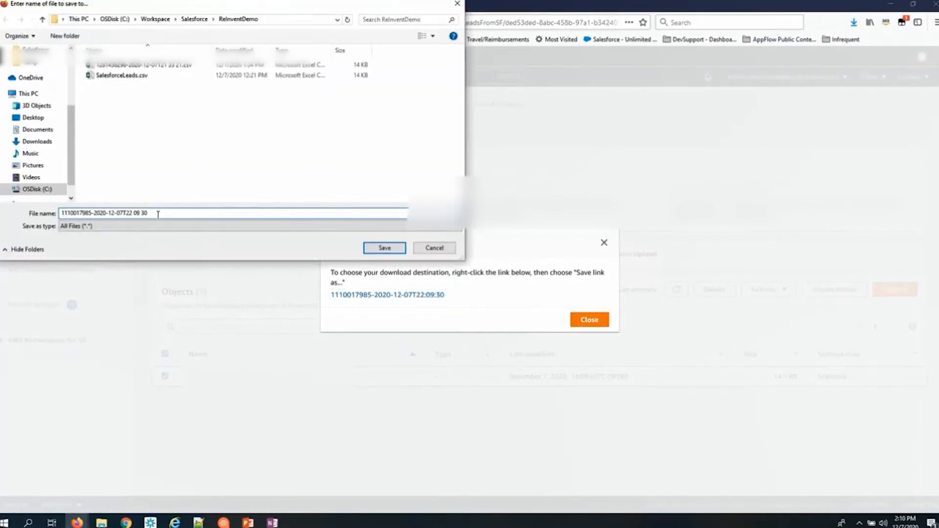
type(".csv")
key("Return")
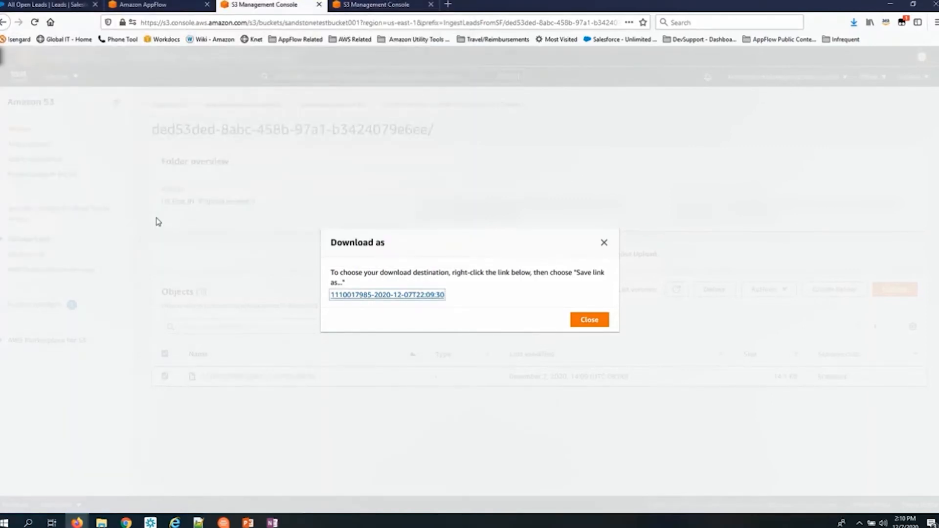
left_click(596, 325)
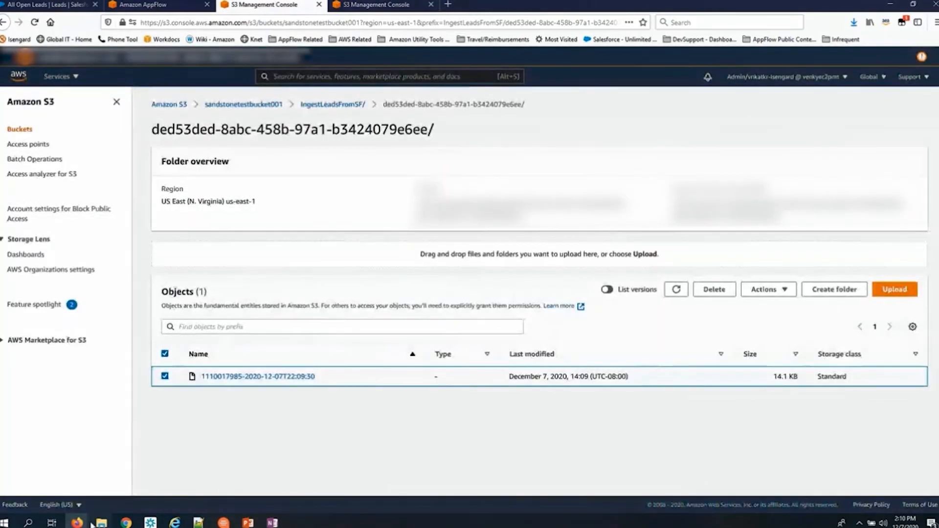
mouse_move(105, 525)
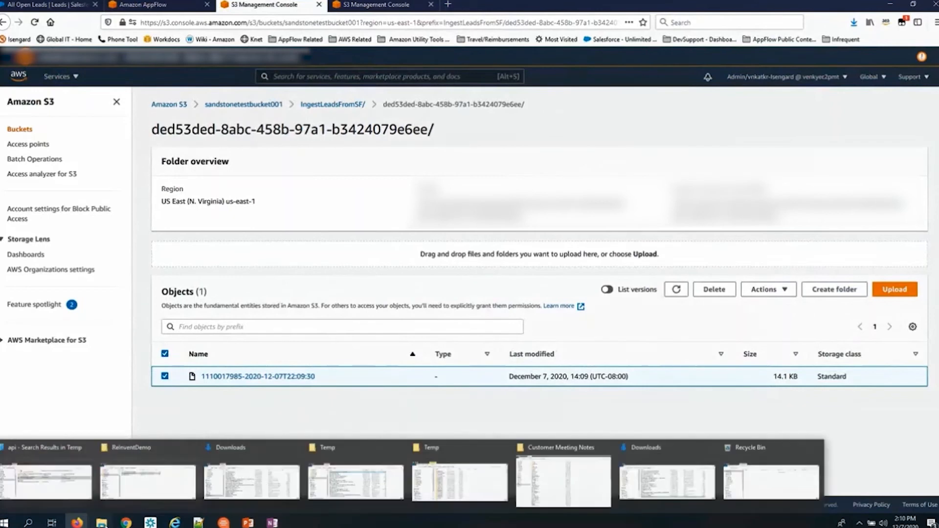
left_click(147, 484)
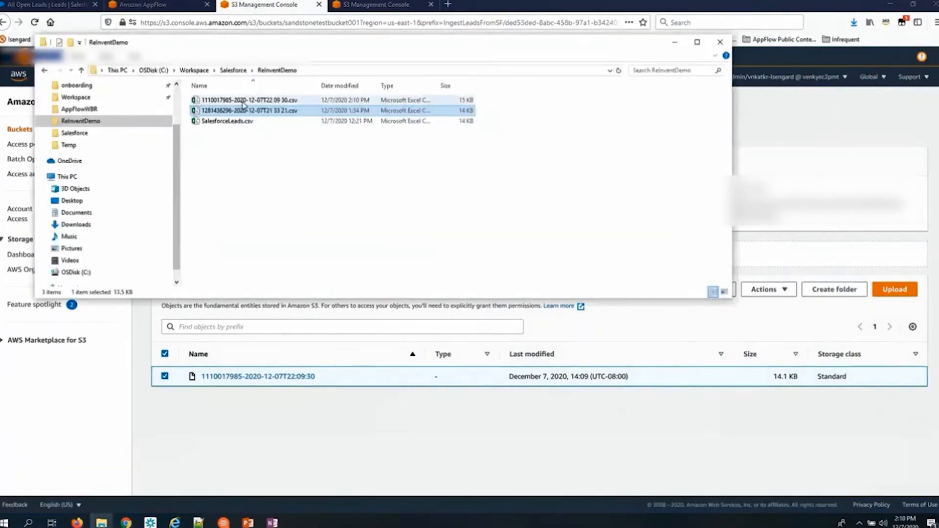
left_click(244, 100)
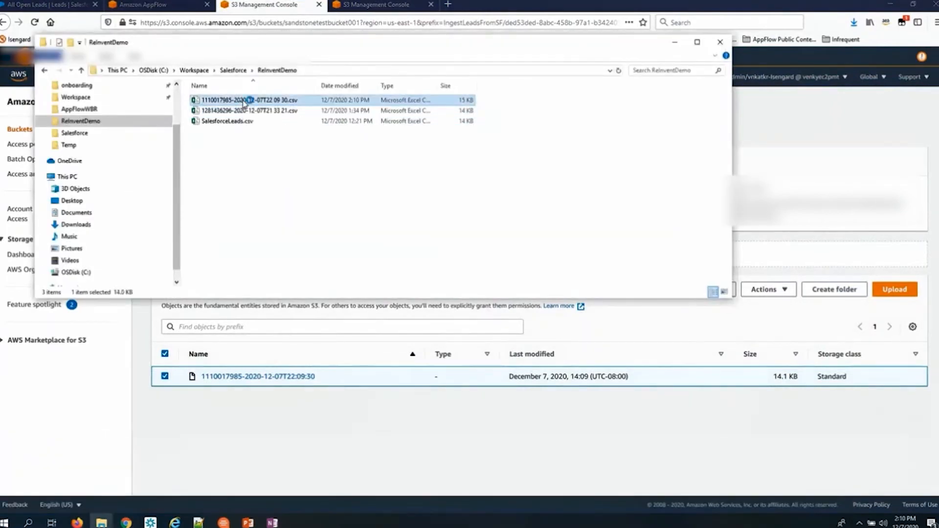
double_click(245, 100)
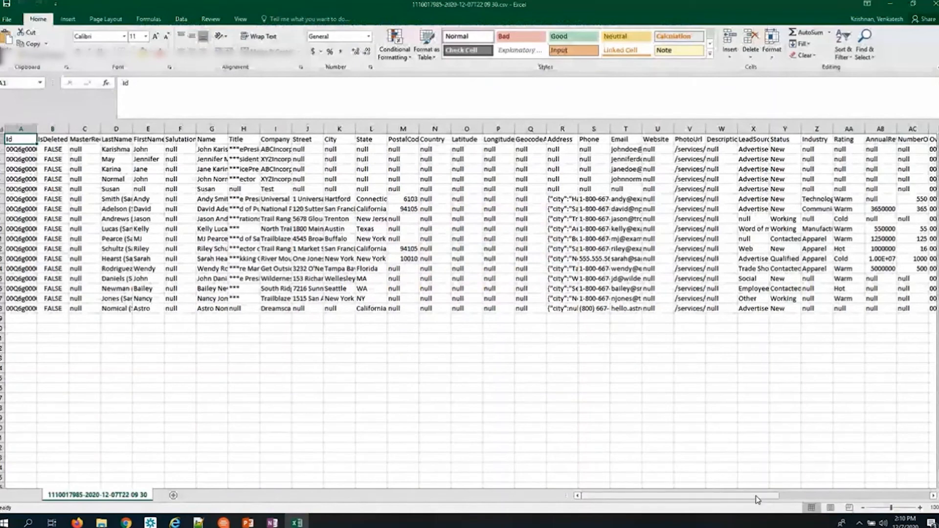
- Paste the copied lead scores over the null values of all 17 records in the Lead_Score column, starting at cell AX2
left_click_drag(757, 499, 786, 495)
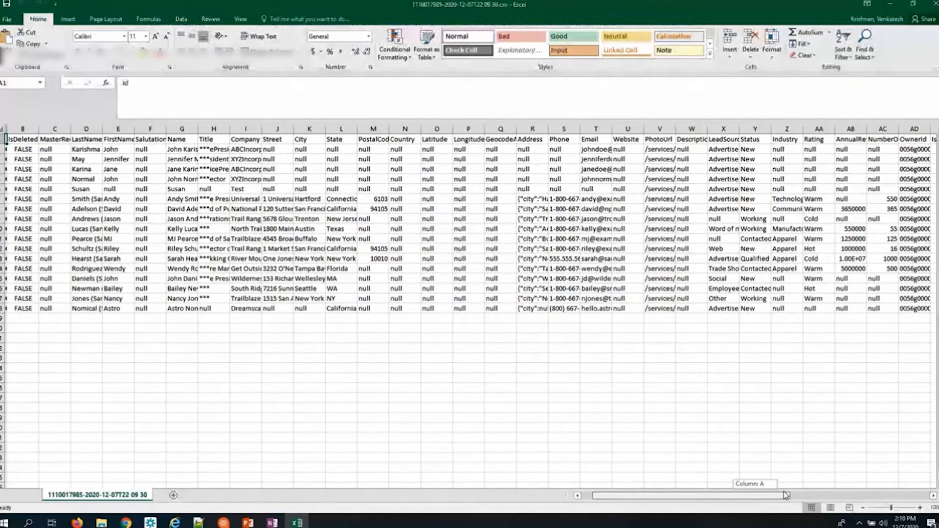
left_click_drag(786, 495, 926, 496)
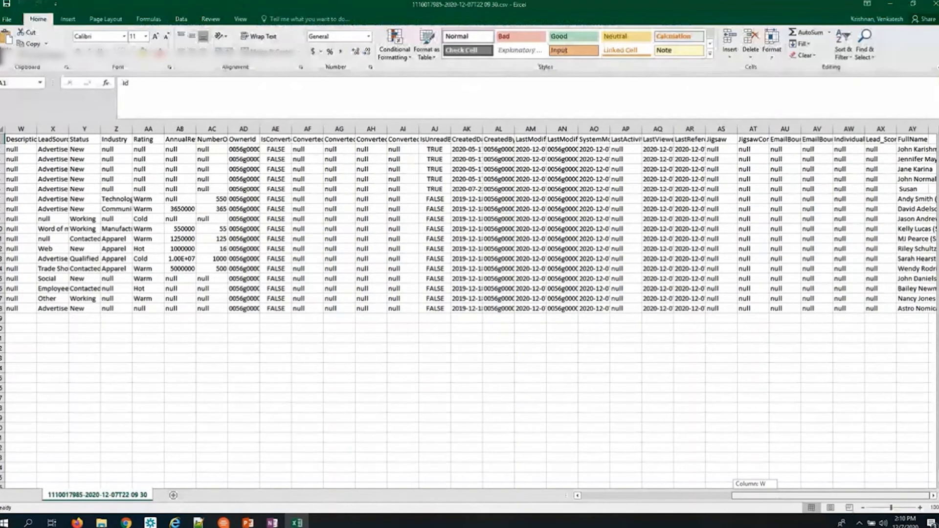
left_click_drag(872, 149, 874, 194)
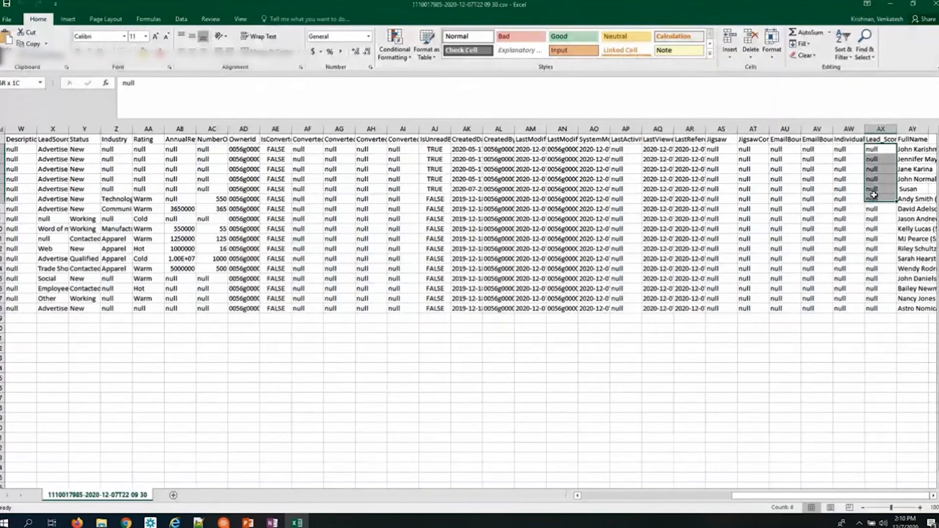
left_click_drag(874, 195, 872, 308)
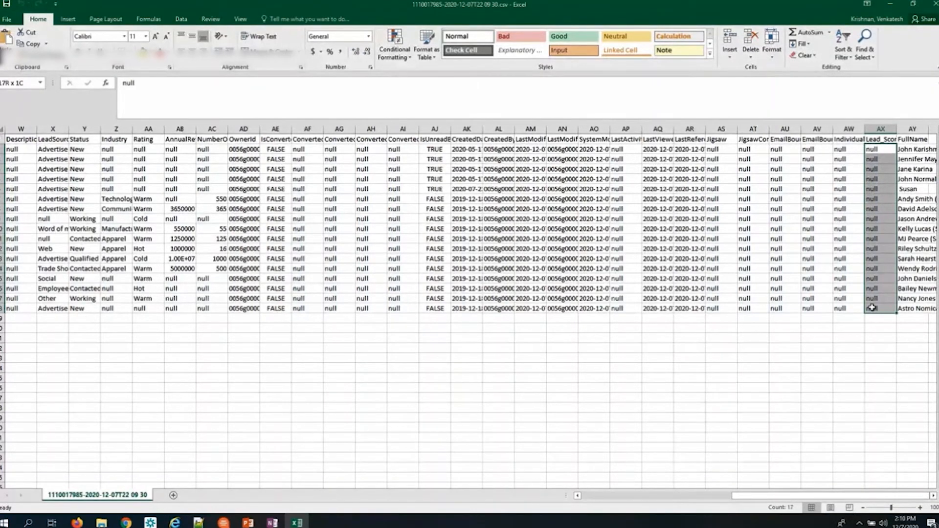
left_click_drag(872, 308, 872, 308)
left_click(880, 150)
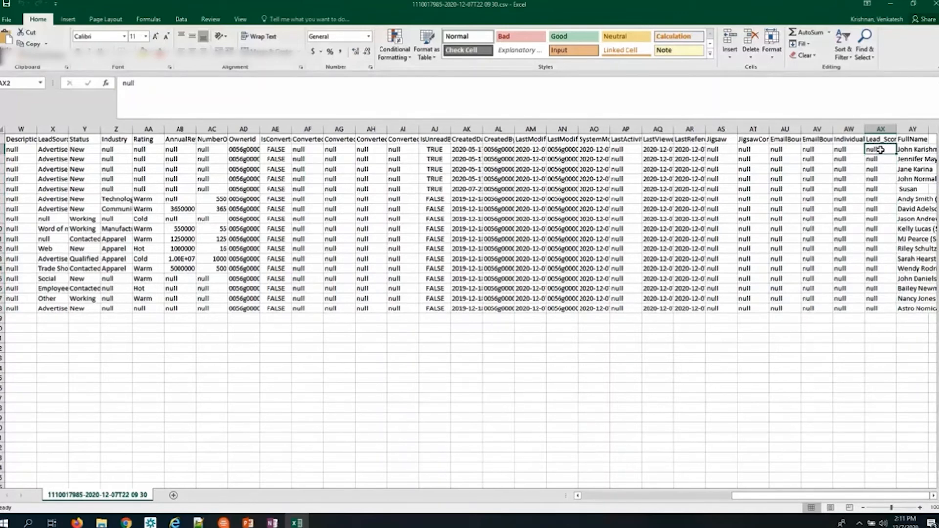
key("ctrl+v")
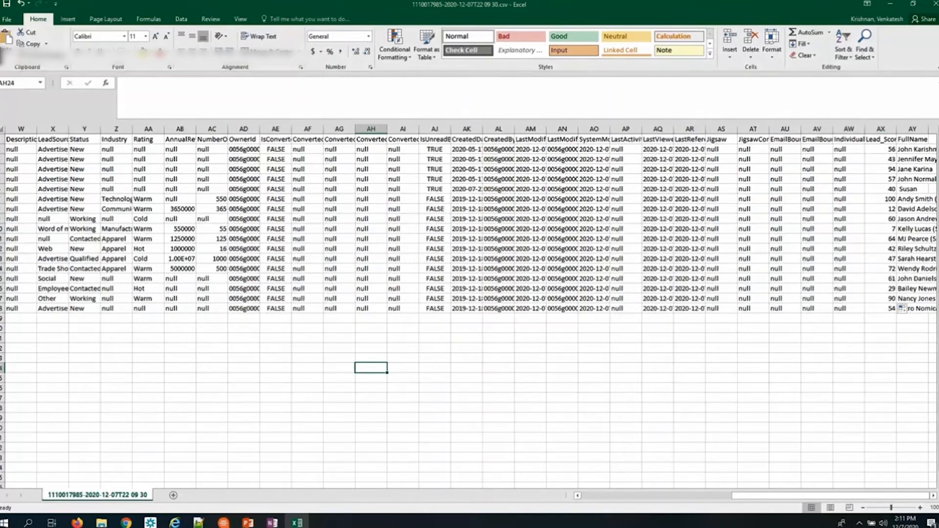
- Switch back to Firefox and check the Lead Score column of the All Open Leads list in Salesforce
left_click(77, 523)
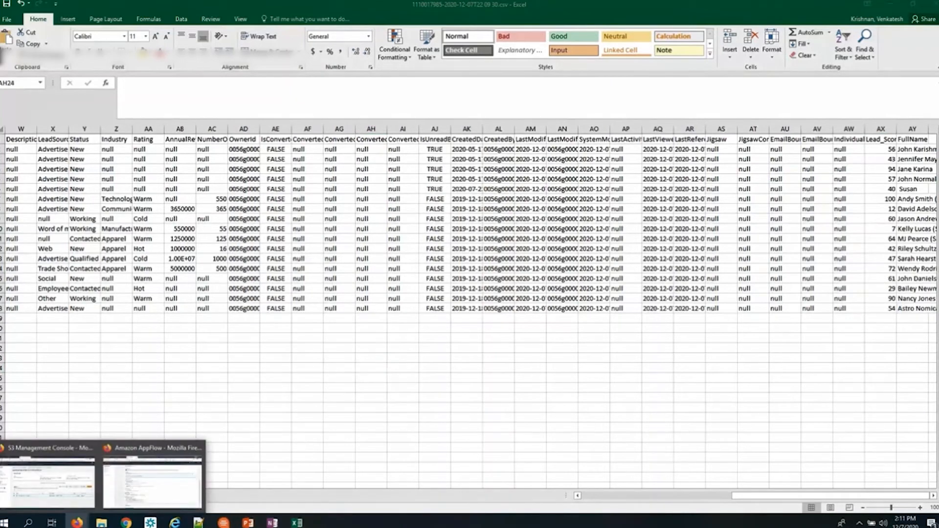
left_click(58, 499)
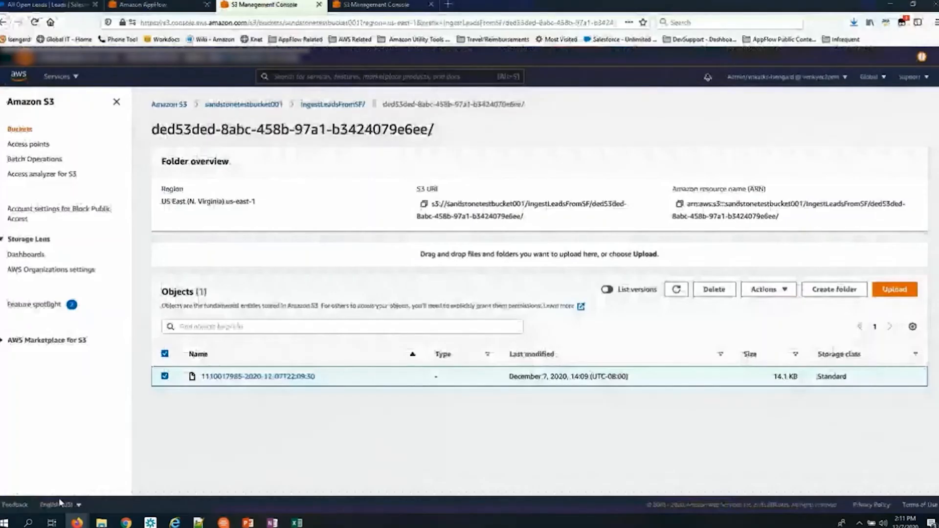
left_click(168, 14)
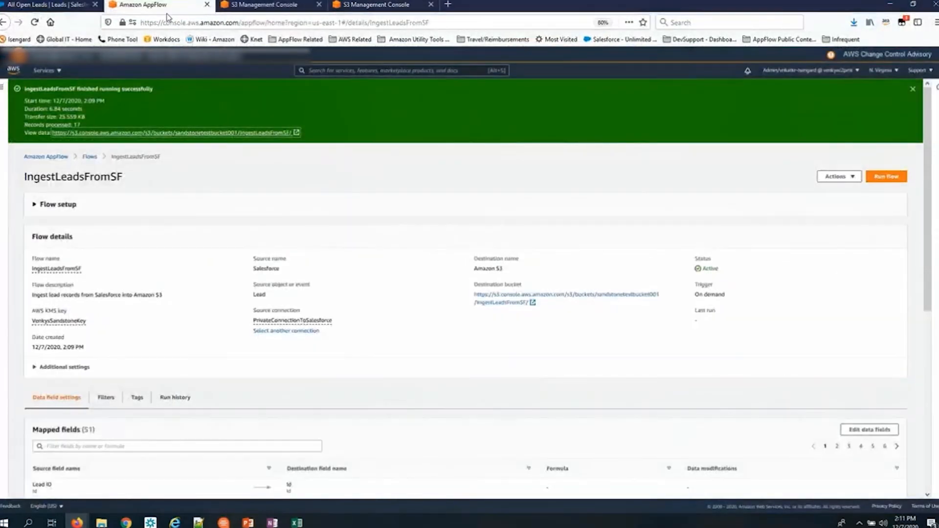
left_click(69, 5)
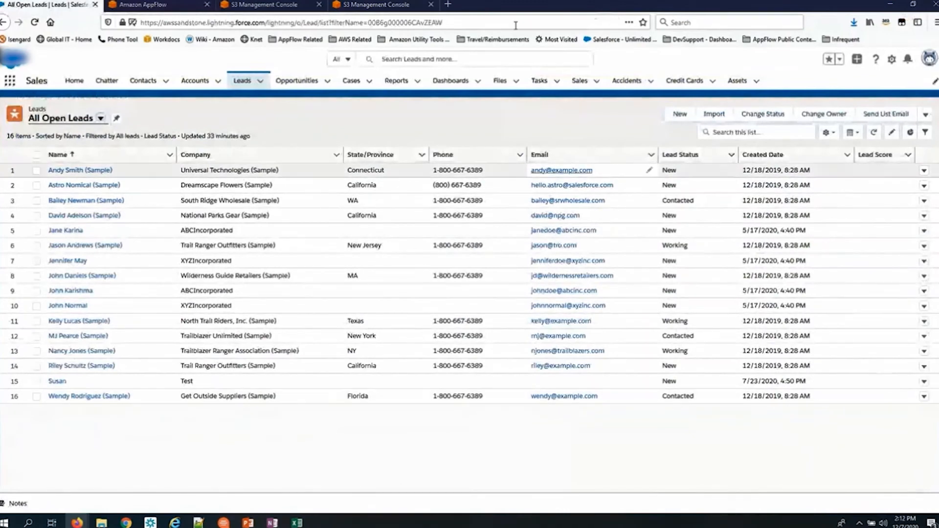
left_click(180, 6)
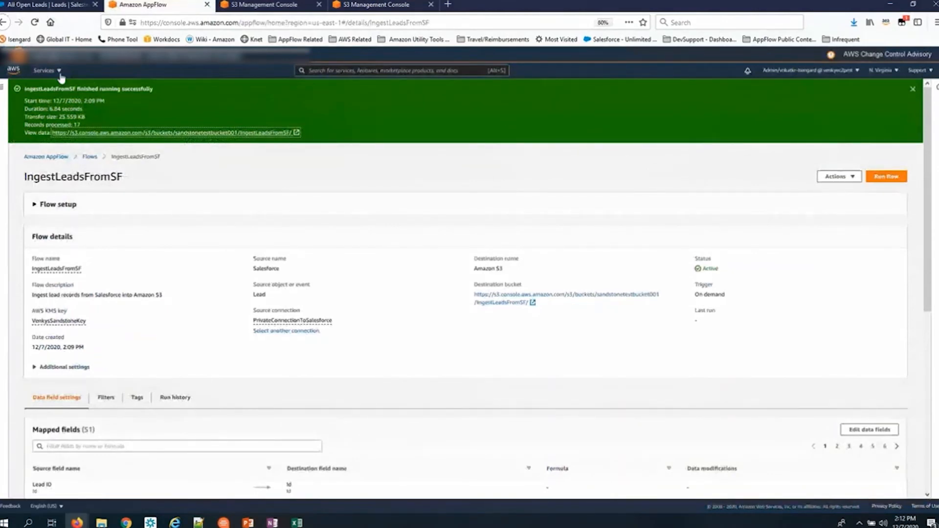
- Return to the S3 console and open the ScoredLeads folder of the bucket sandstonetestbucket001
left_click(294, 7)
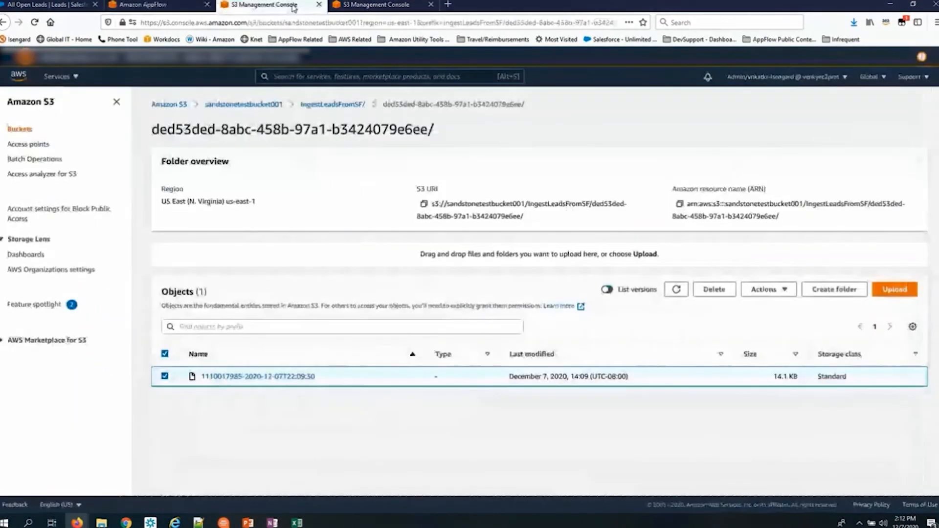
left_click(262, 105)
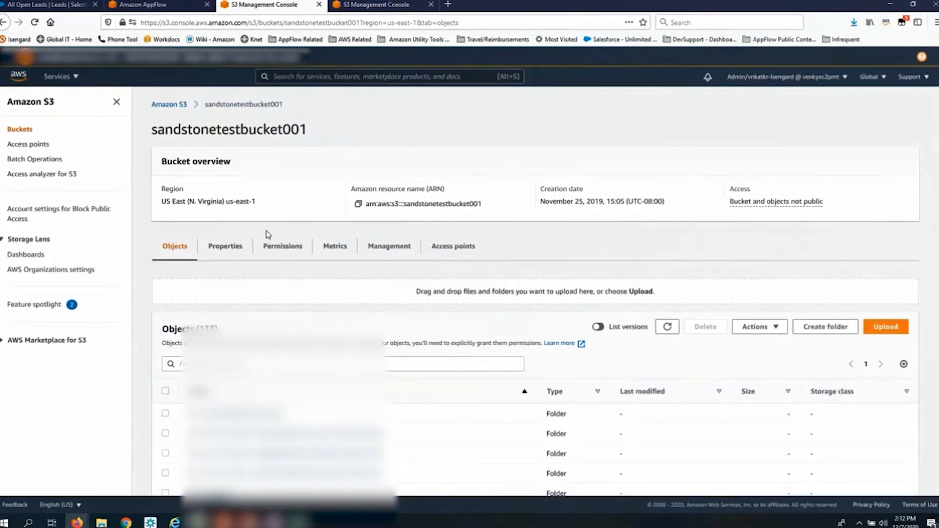
scroll(268, 235, "down", 2)
scroll(268, 234, "down", 2)
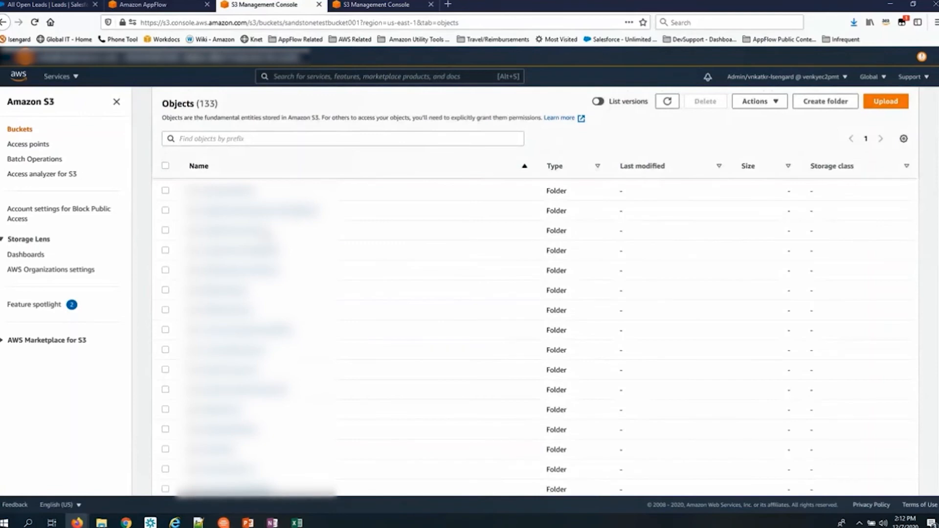
scroll(268, 234, "down", 1)
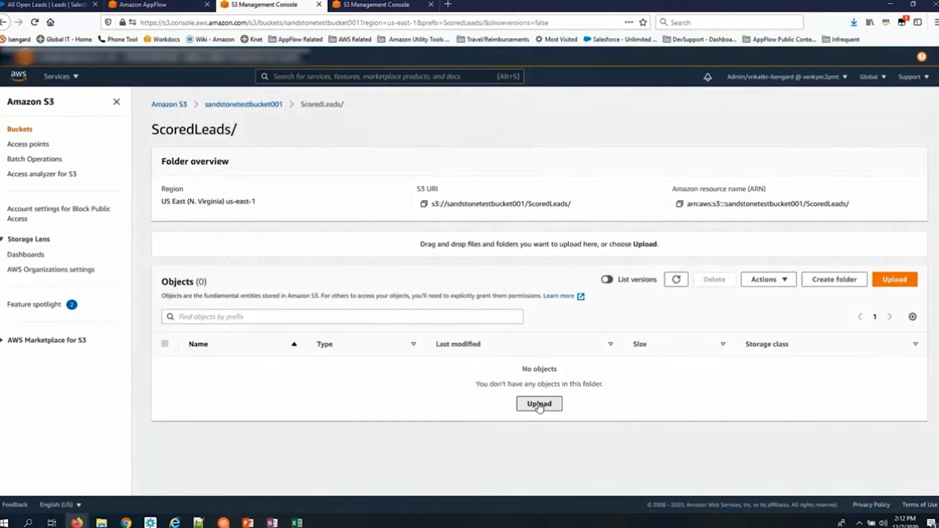
left_click(539, 407)
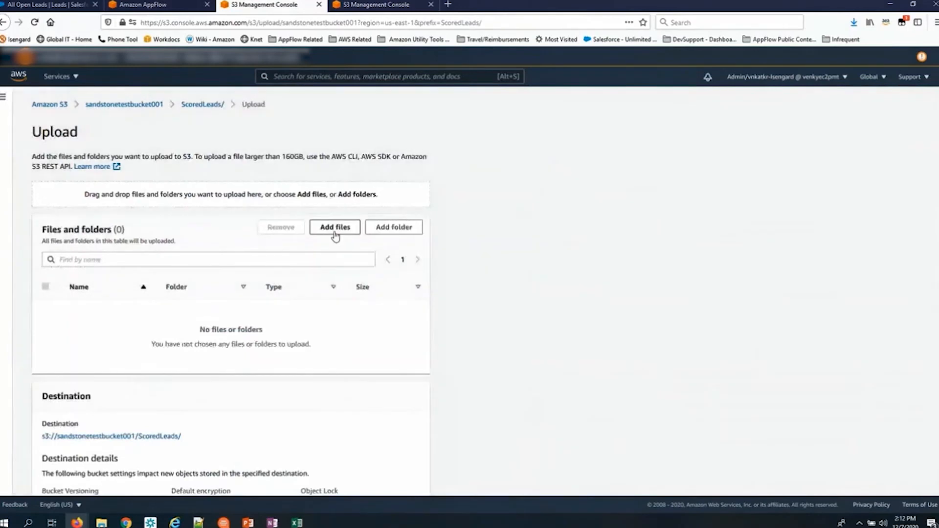
left_click(334, 230)
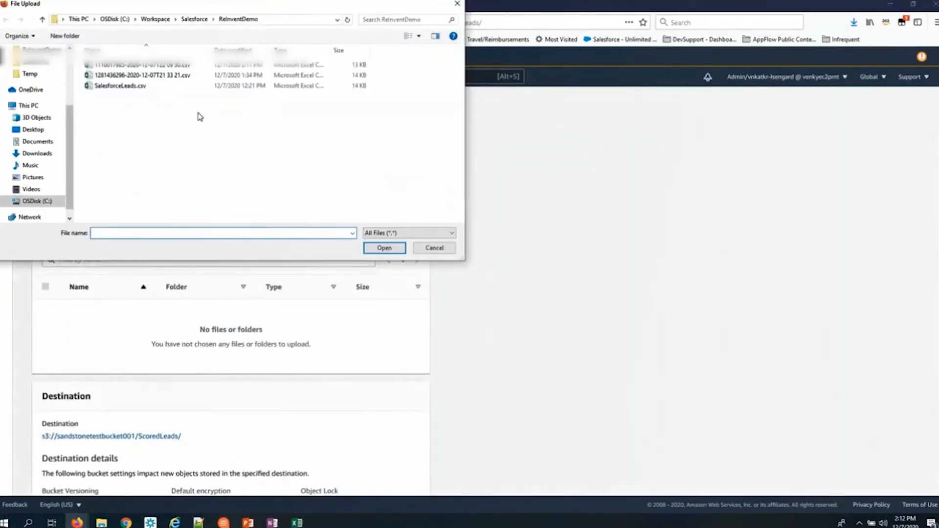
left_click(161, 66)
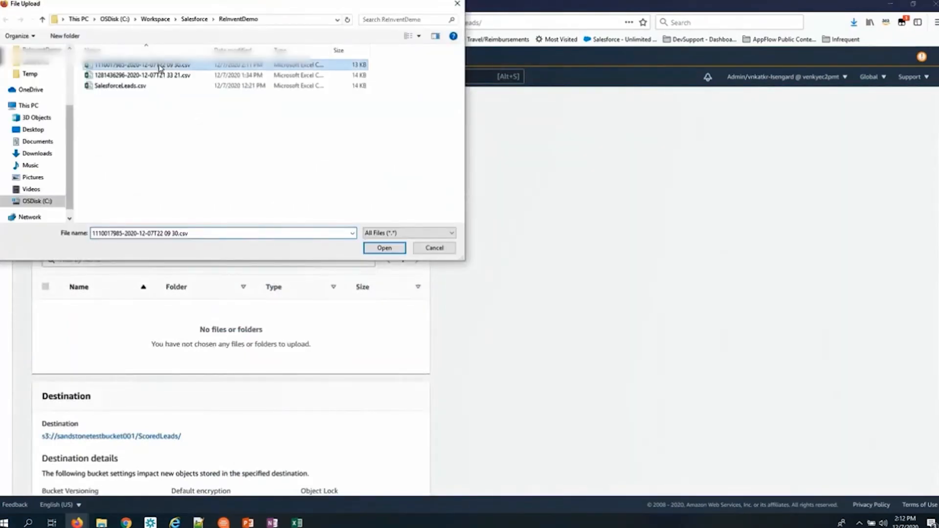
left_click(384, 248)
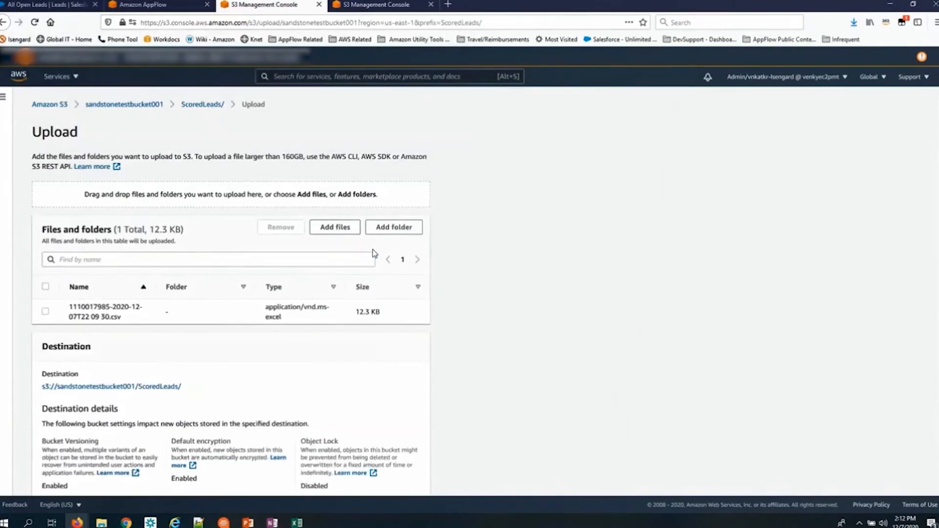
scroll(374, 253, "down", 1)
scroll(373, 252, "down", 1)
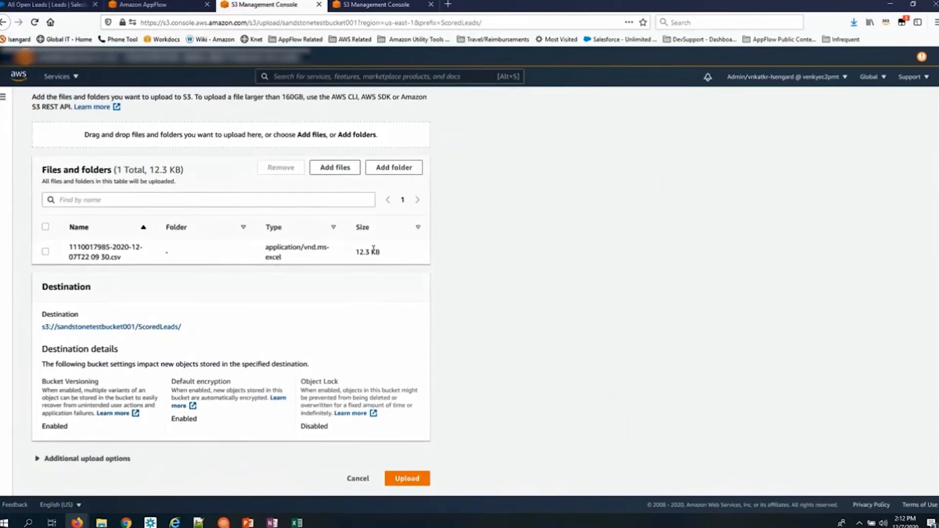
left_click(406, 479)
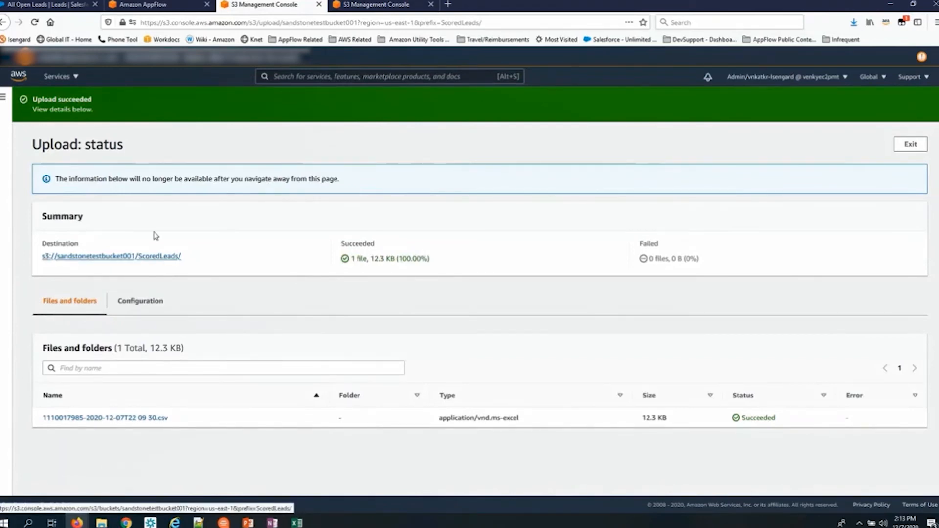
- Return to the AppFlow flow creation page and name the new flow UpdateSFwithLeadScores
left_click(185, 8)
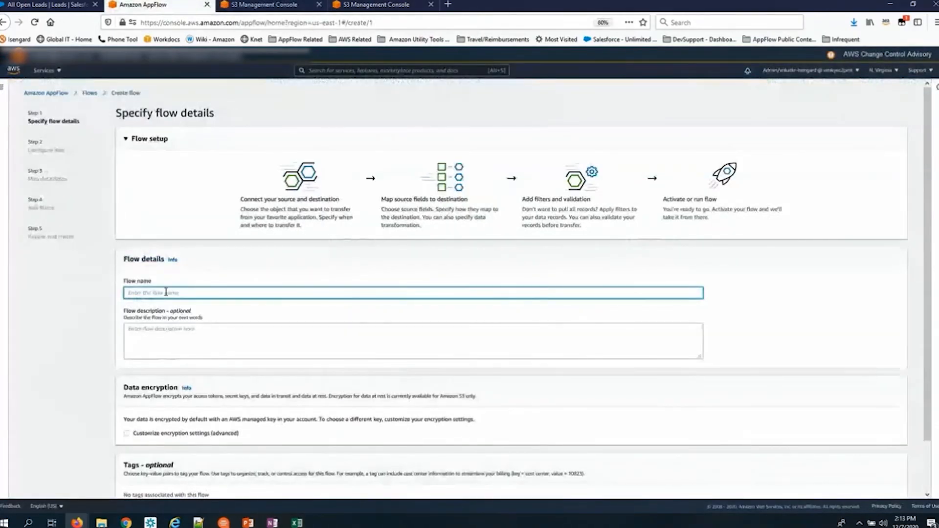
type("Updatew")
key("BackSpace")
type("SFwithSaadScores")
- Describe the flow as "Update Salesforce lead records with scores from a csv file in Amazon S3" and continue to the flow configuration
key("Tab")
type("Update ")
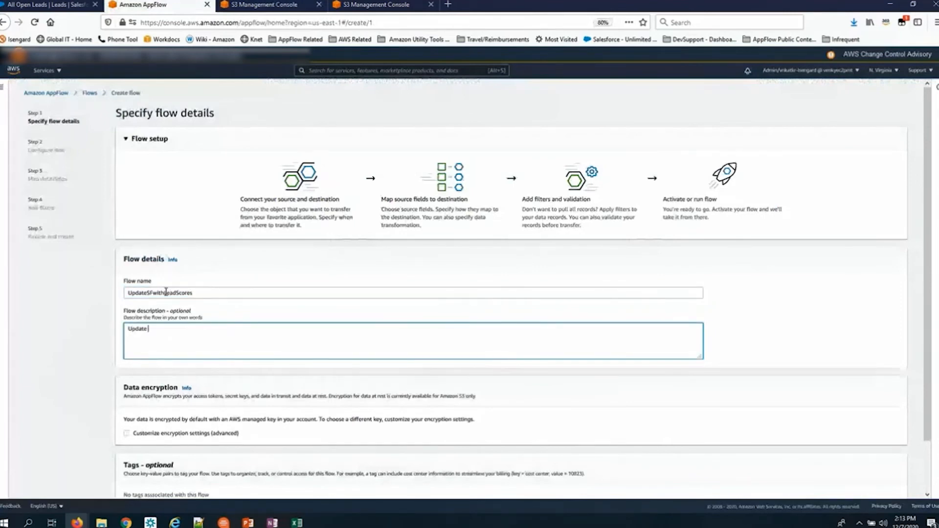
type("Salesforce lead records with scores from a ")
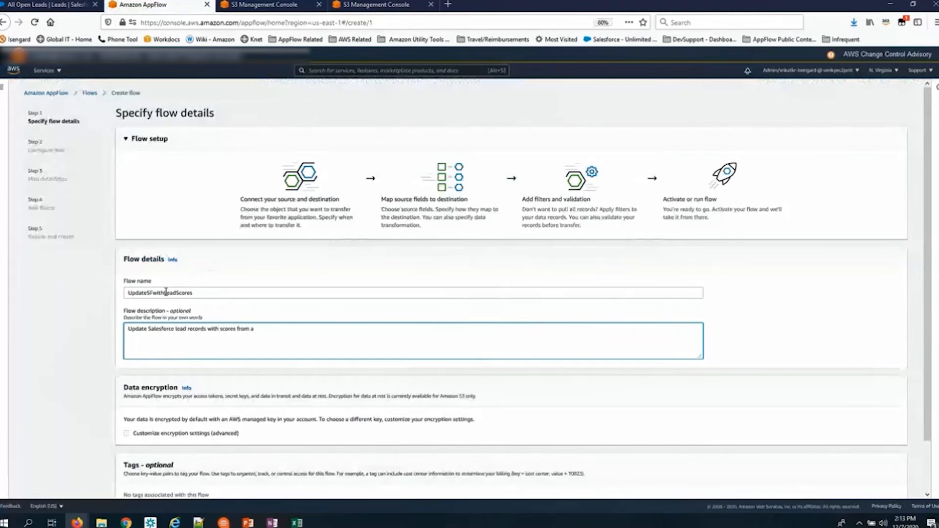
type("csv file in AMazon")
key("BackSpace")
key("BackSpace")
key("BackSpace")
key("BackSpace")
key("BackSpace")
type("mazon S3")
scroll(398, 253, "down", 3)
left_click(894, 483)
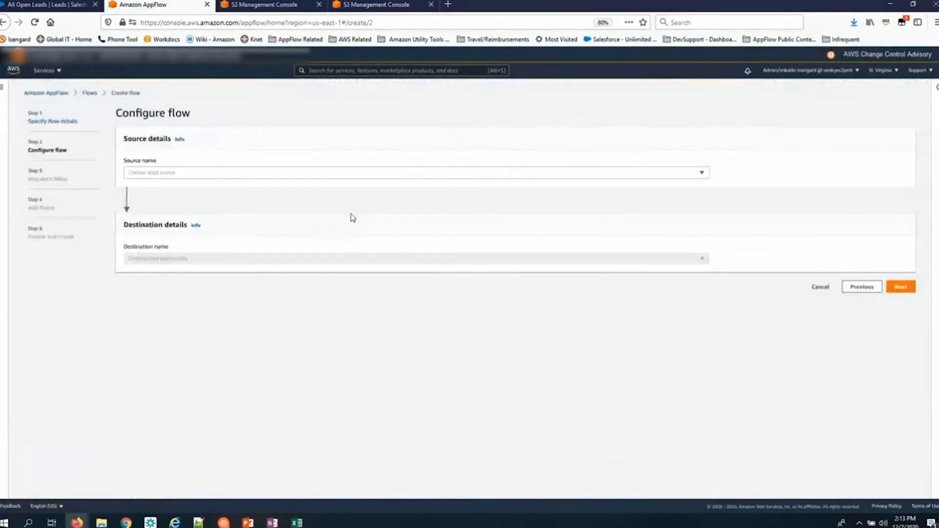
- Set the flow source to Amazon S3 with the bucket sandstonetestbucket001
left_click(177, 173)
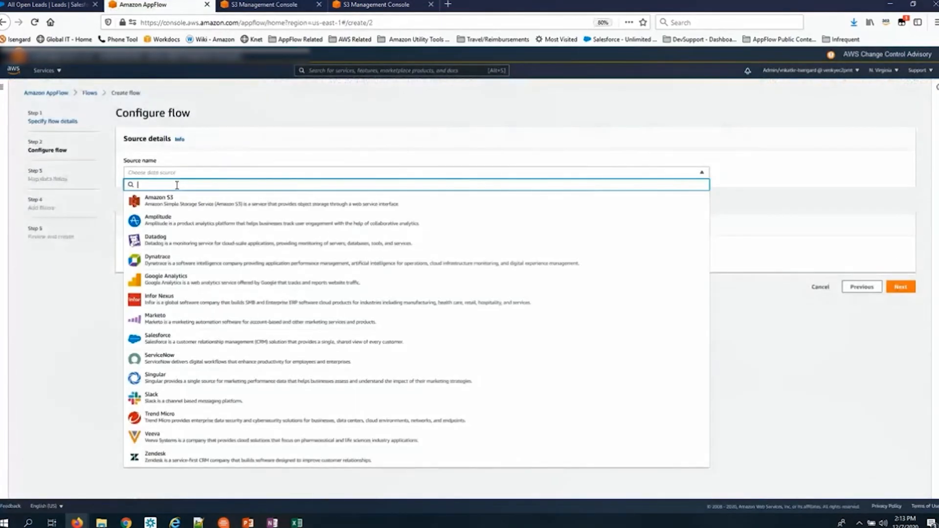
left_click(173, 200)
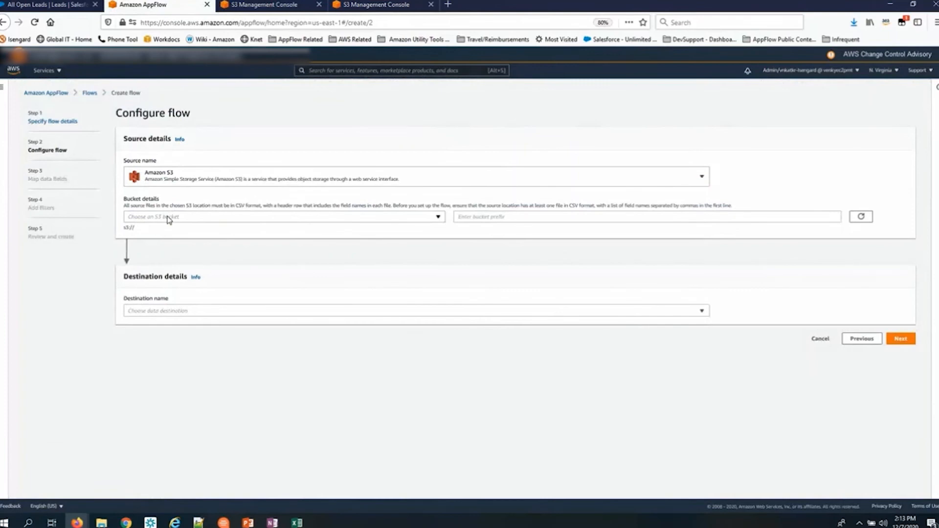
left_click(168, 220)
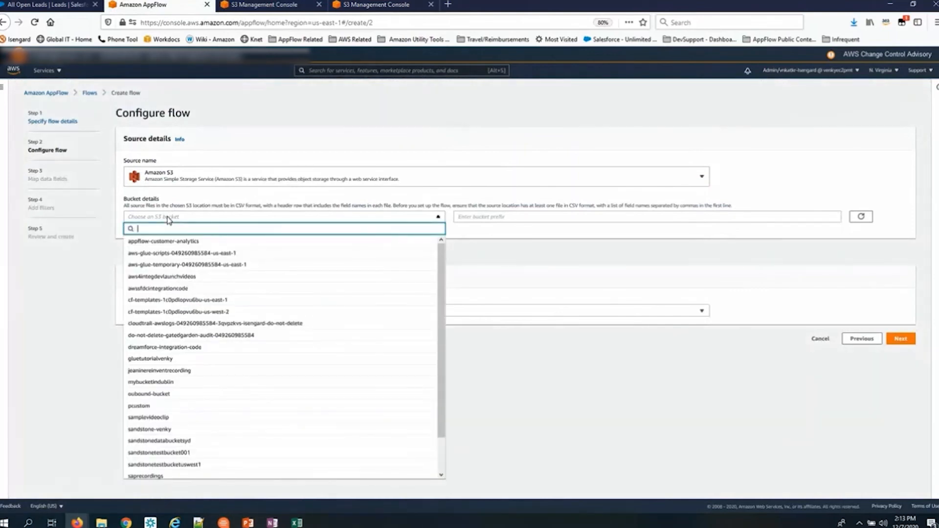
left_click(188, 452)
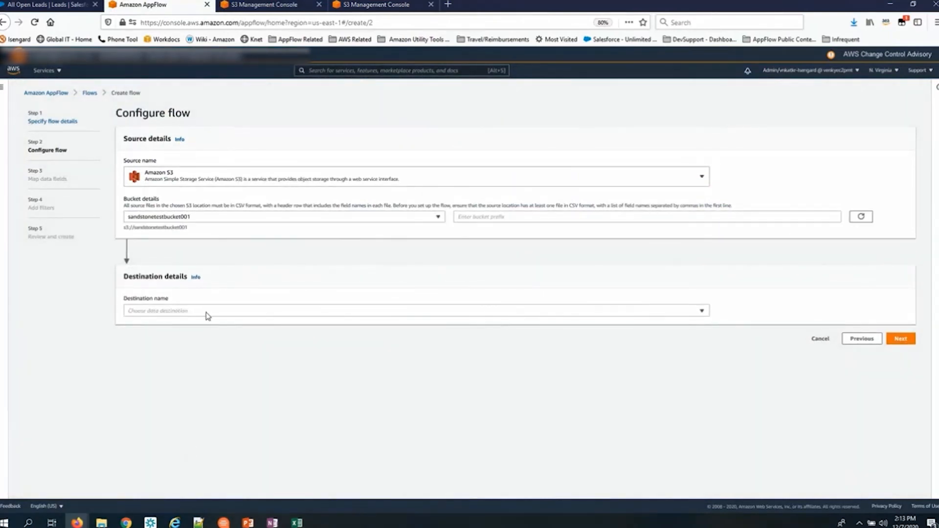
- Look up the upload destination folder in the S3 console and enter ScoredLeads as the source bucket prefix in AppFlow
left_click(288, 6)
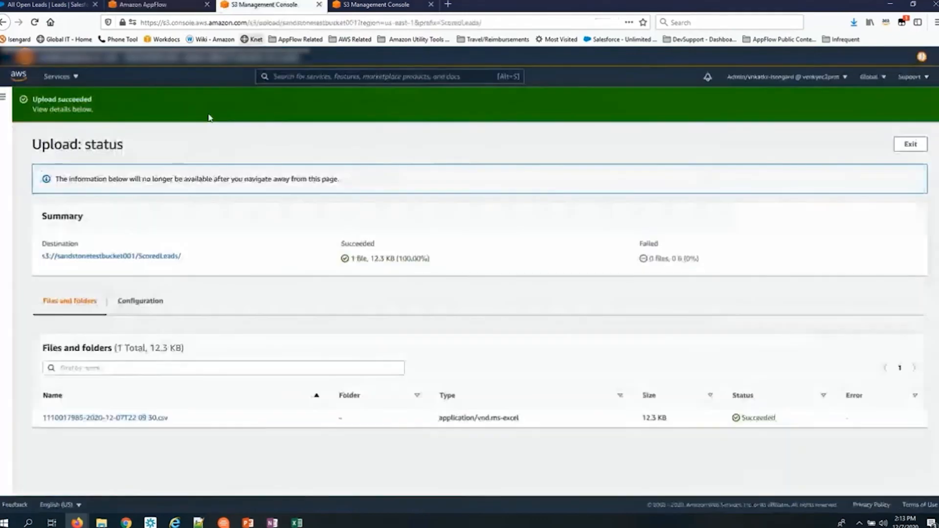
left_click_drag(182, 258, 140, 262)
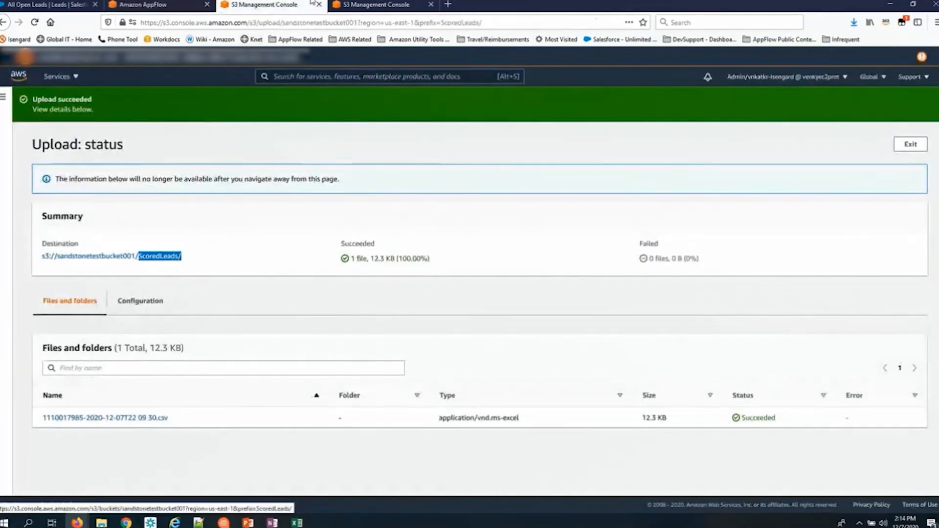
left_click(142, 5)
left_click(457, 216)
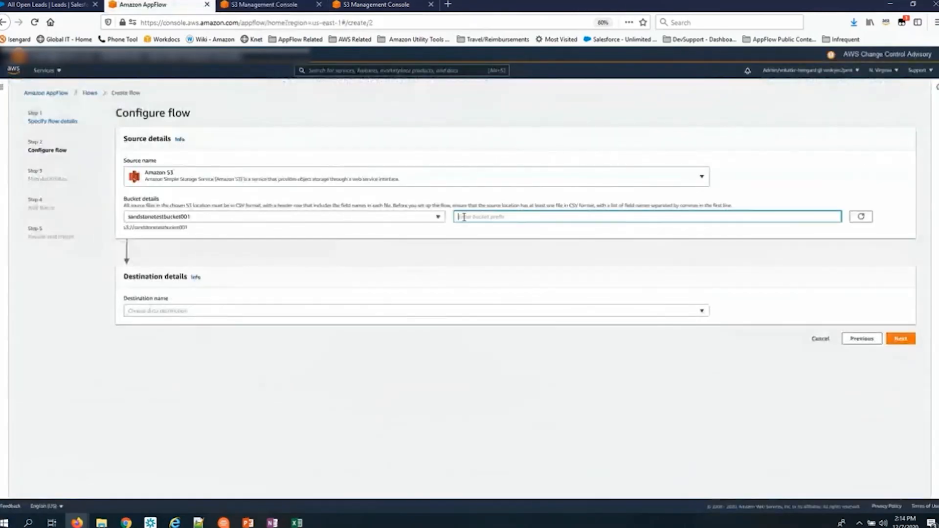
type("ScoredLeads/")
key("BackSpace")
- Set the destination to Salesforce with the connection PrivateConnectionToSalesforce and the Lead object
left_click(226, 313)
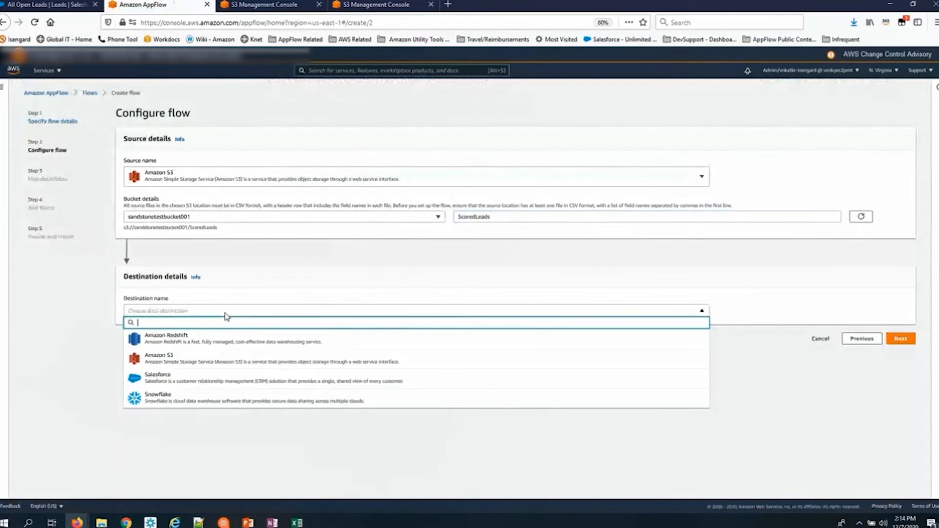
left_click(193, 381)
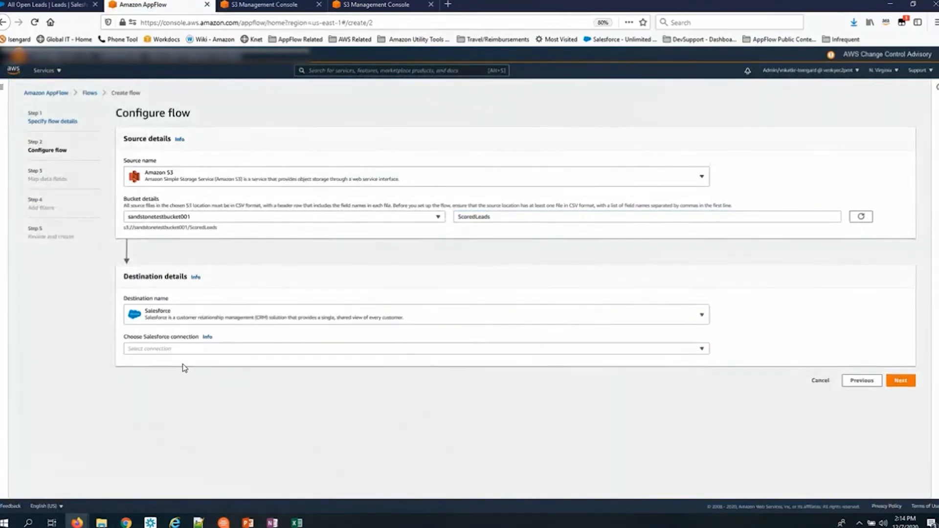
left_click(173, 350)
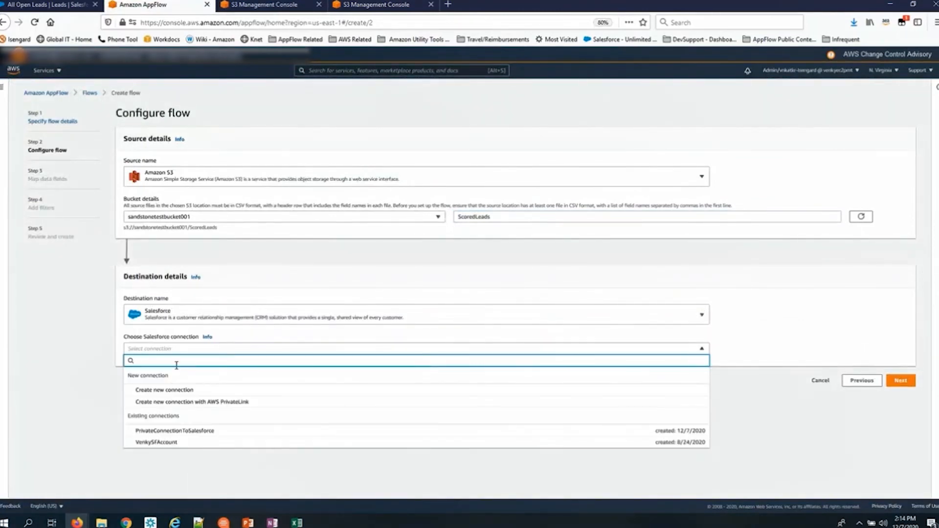
left_click(171, 431)
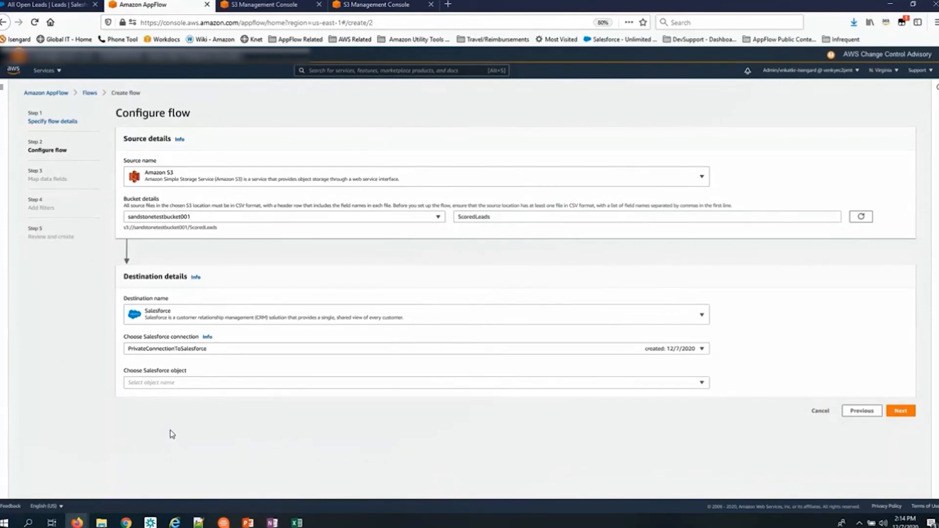
left_click(186, 389)
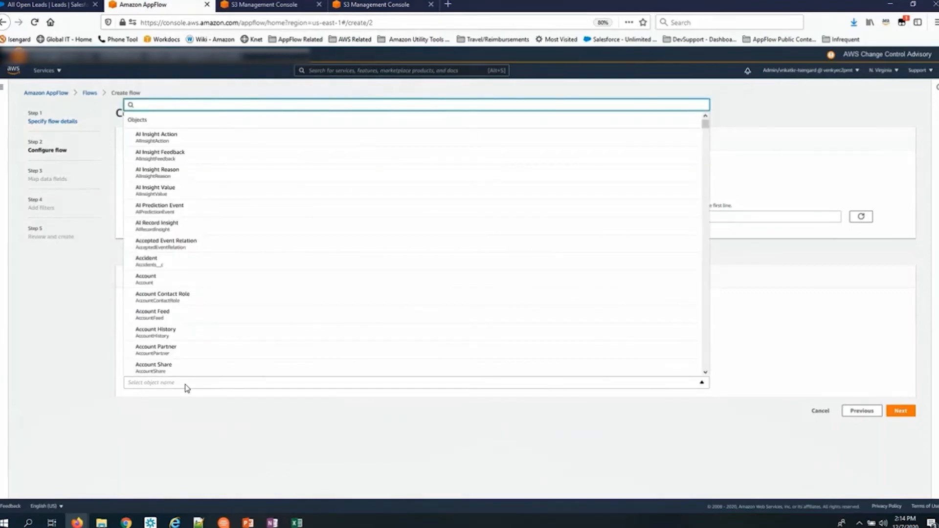
type("Lead")
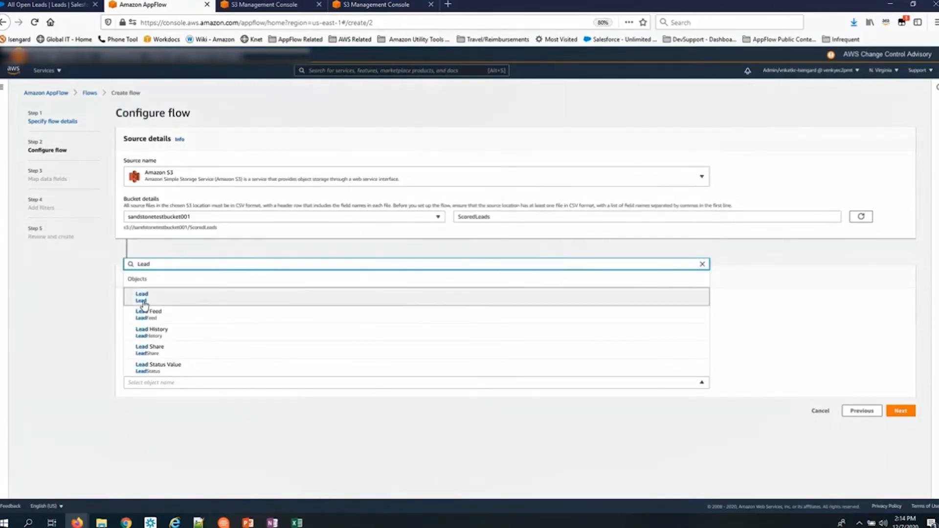
left_click(144, 304)
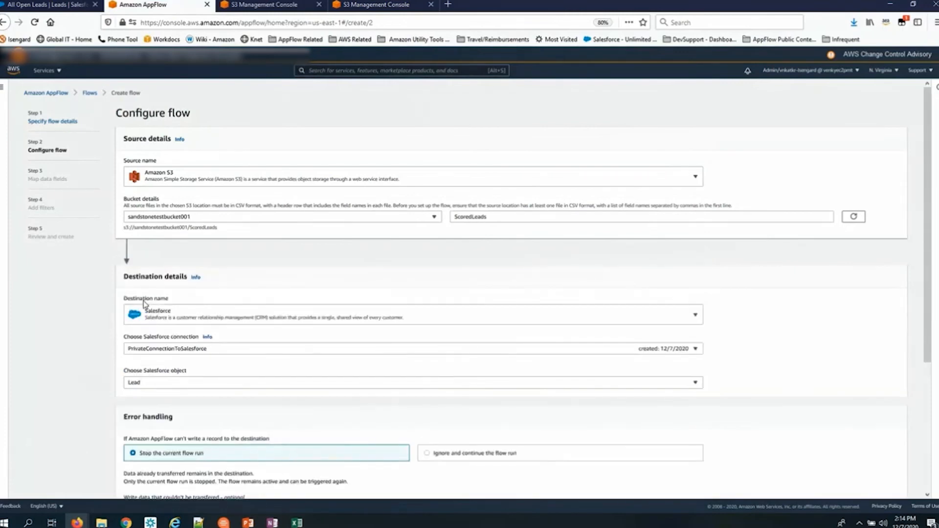
- Review the error handling and flow trigger settings, keep Run on demand, and continue to the data field mapping
scroll(304, 396, "down", 1)
scroll(305, 396, "down", 5)
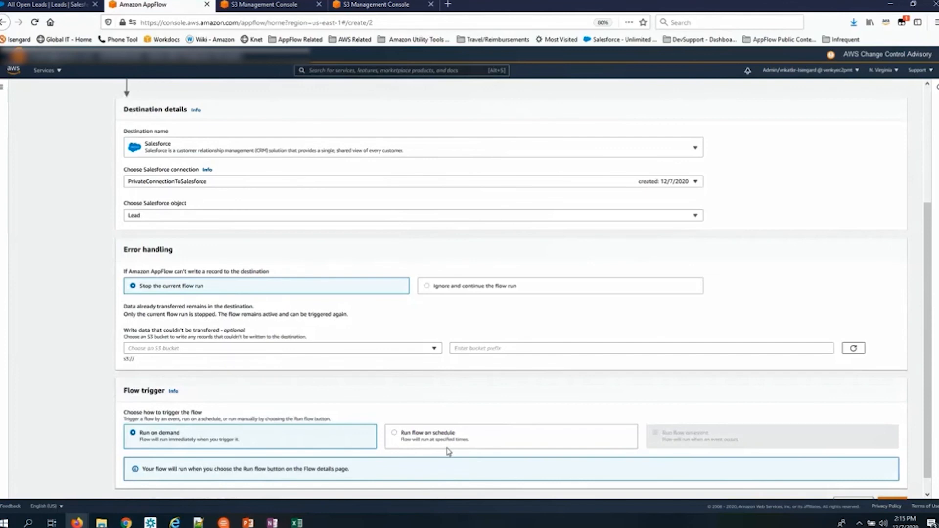
scroll(449, 451, "down", 1)
scroll(448, 451, "down", 1)
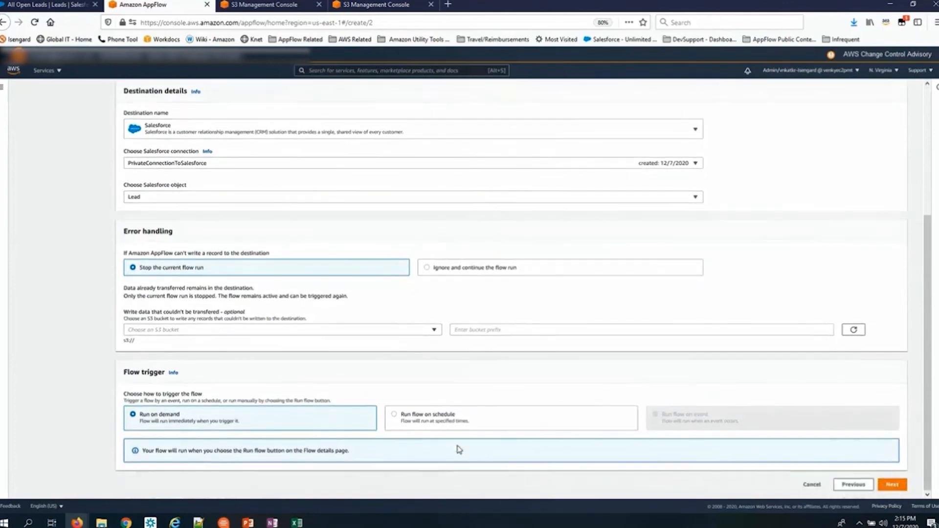
left_click(891, 485)
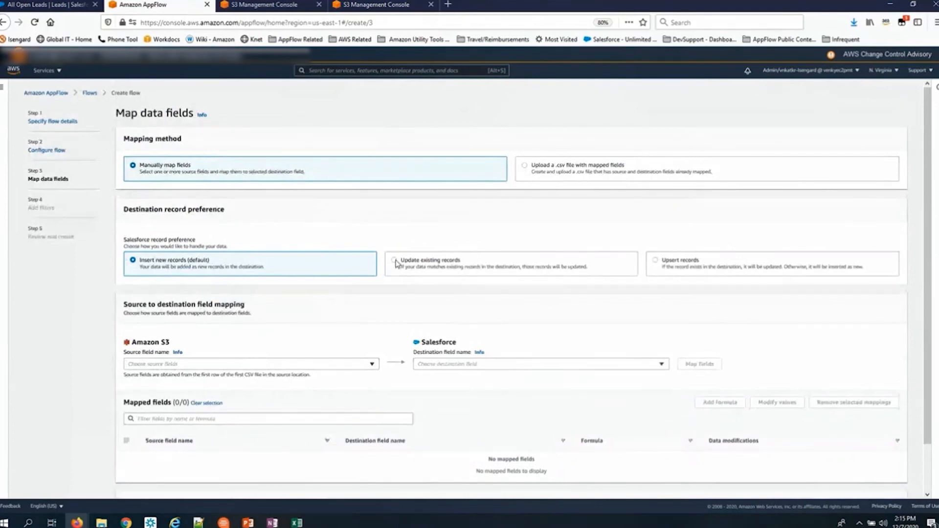
- Set the Salesforce record preference to update existing records and map the source field Id to Lead ID
left_click(394, 260)
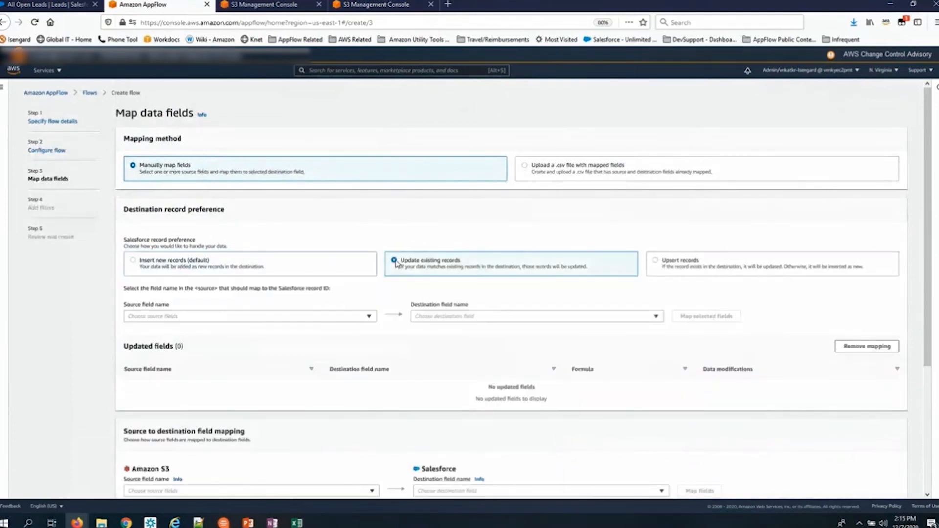
left_click(181, 316)
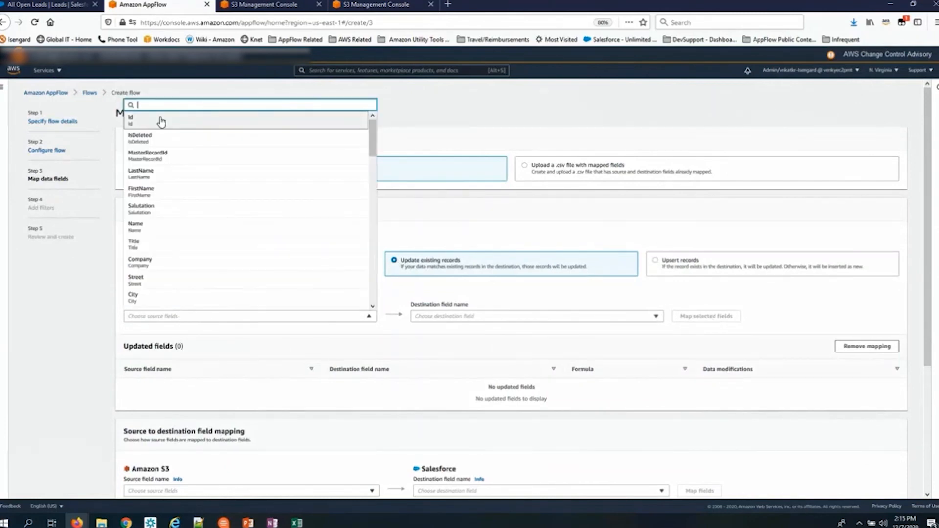
left_click(161, 121)
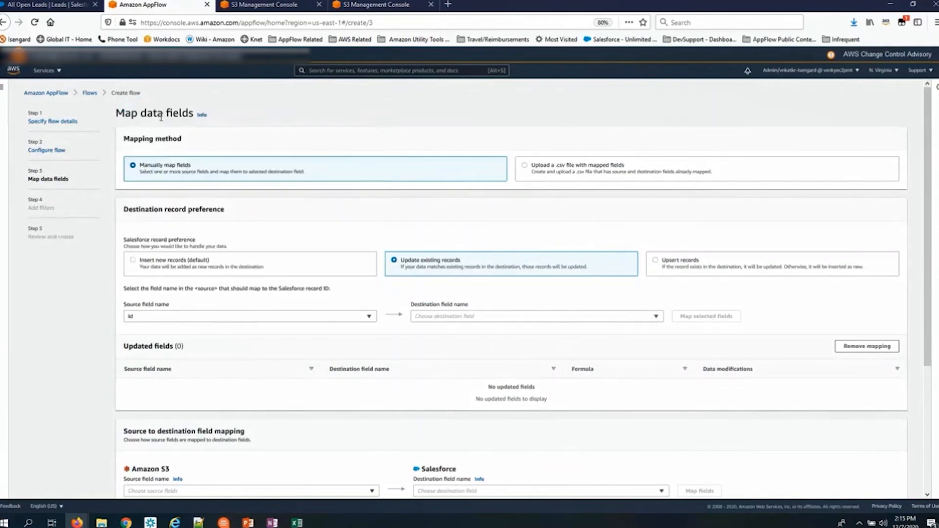
left_click(475, 318)
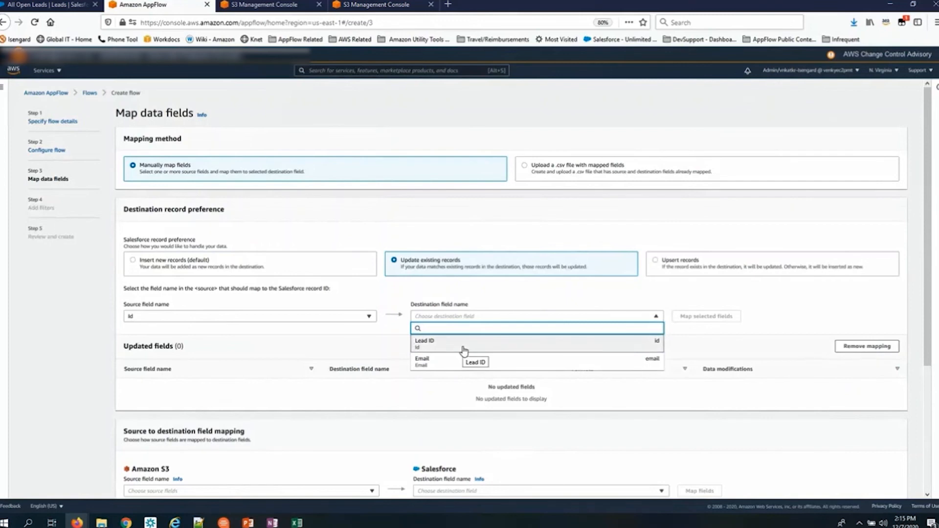
left_click(463, 349)
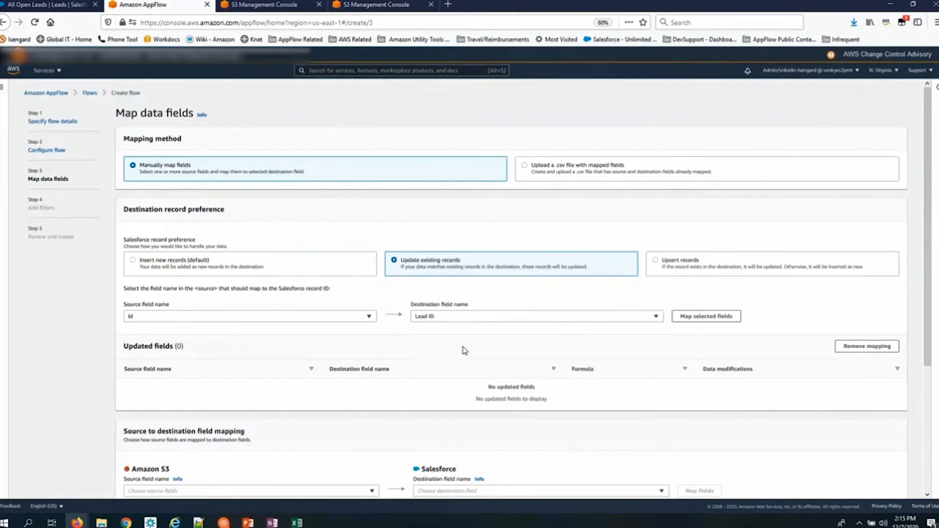
left_click(711, 316)
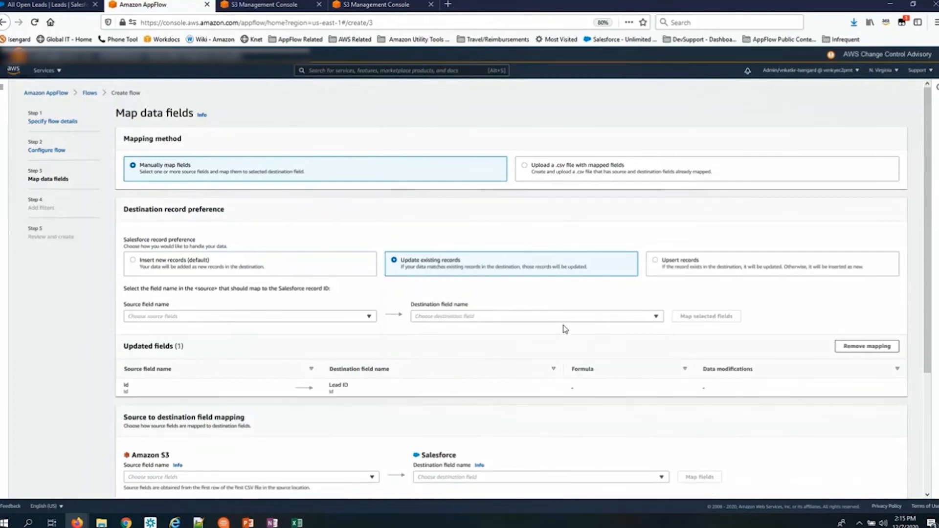
- Choose only Lead_Score__c as the Amazon S3 source field in the source to destination field mapping
scroll(328, 352, "down", 3)
left_click(328, 351)
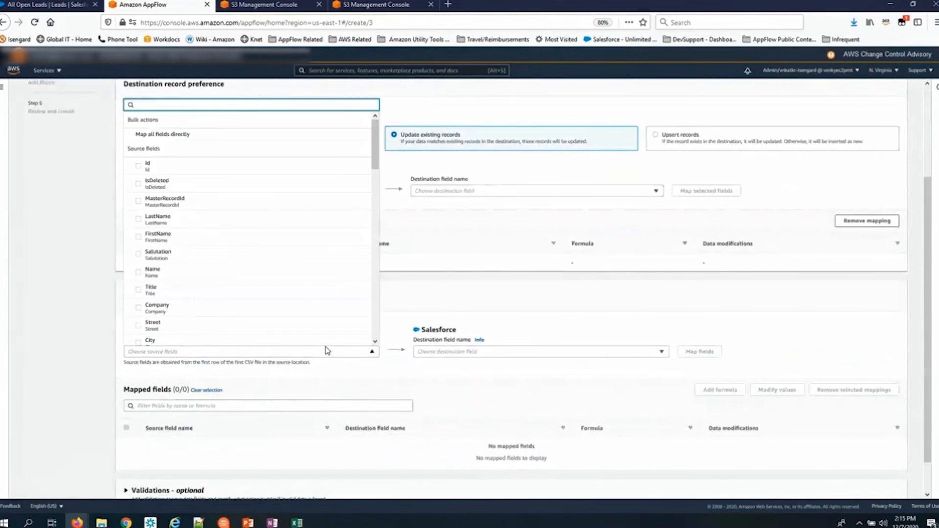
type("l")
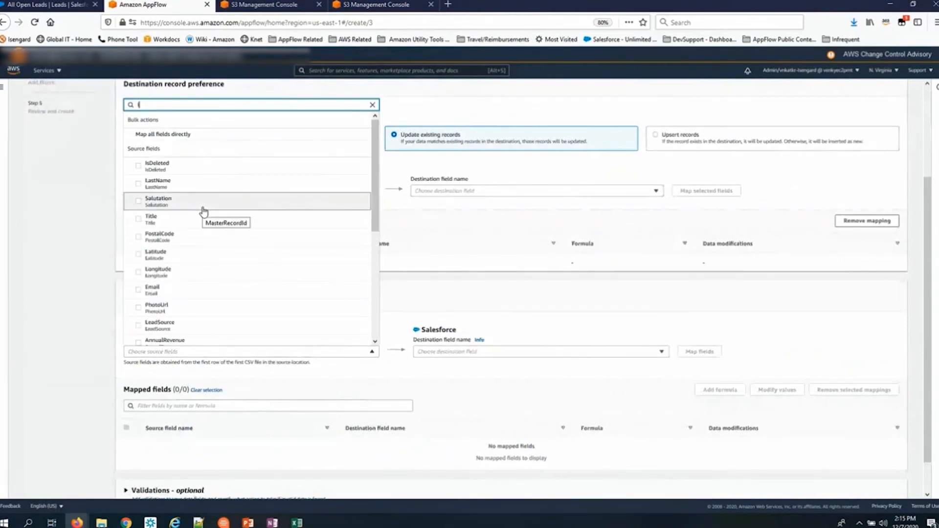
type("e")
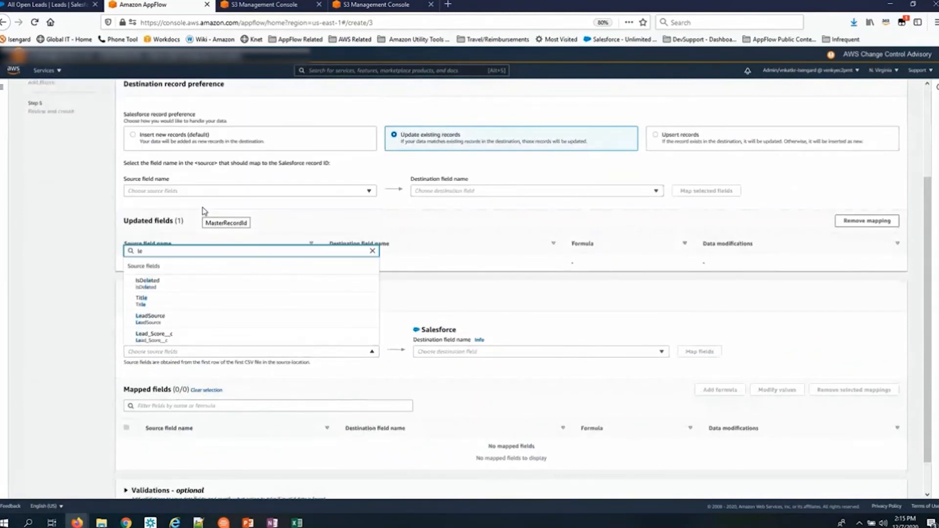
left_click(137, 324)
left_click(138, 337)
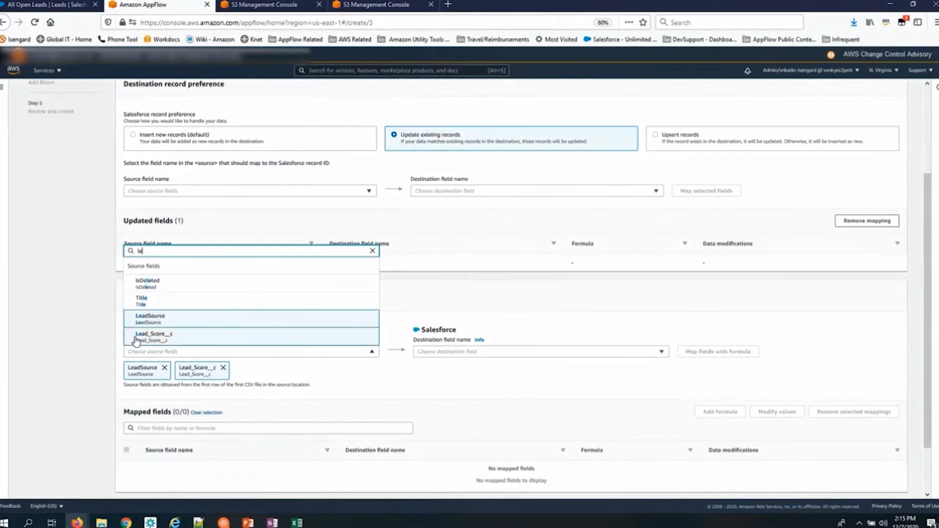
left_click(164, 368)
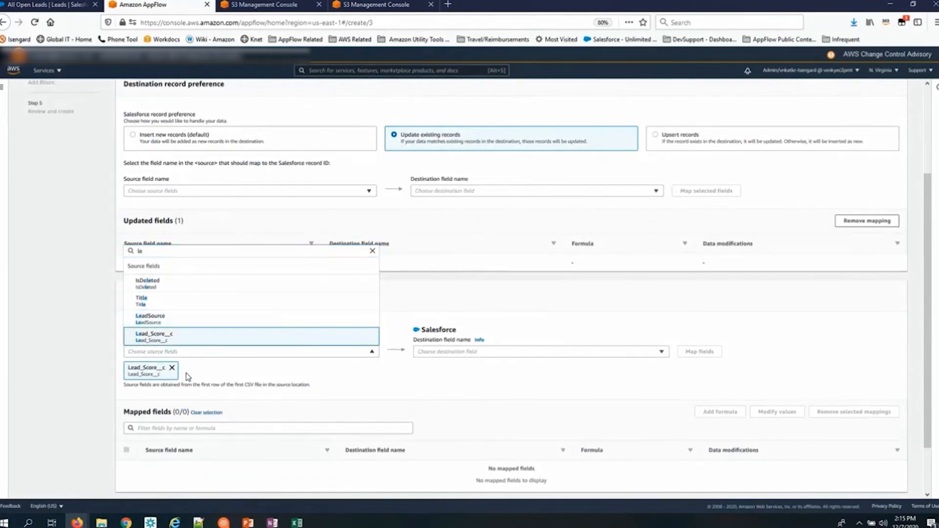
left_click(52, 363)
- Choose Lead Score as the Salesforce destination field and map Lead_Score__c to it
left_click(472, 352)
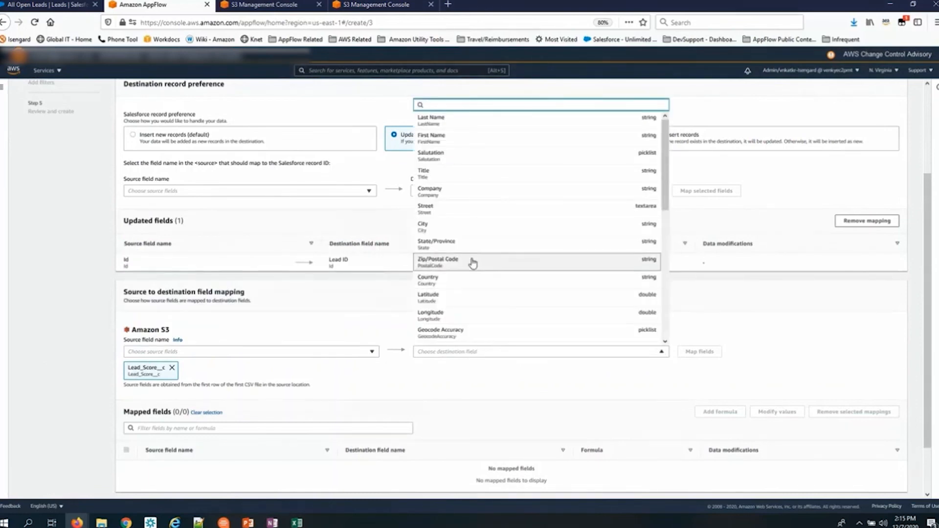
type("lead")
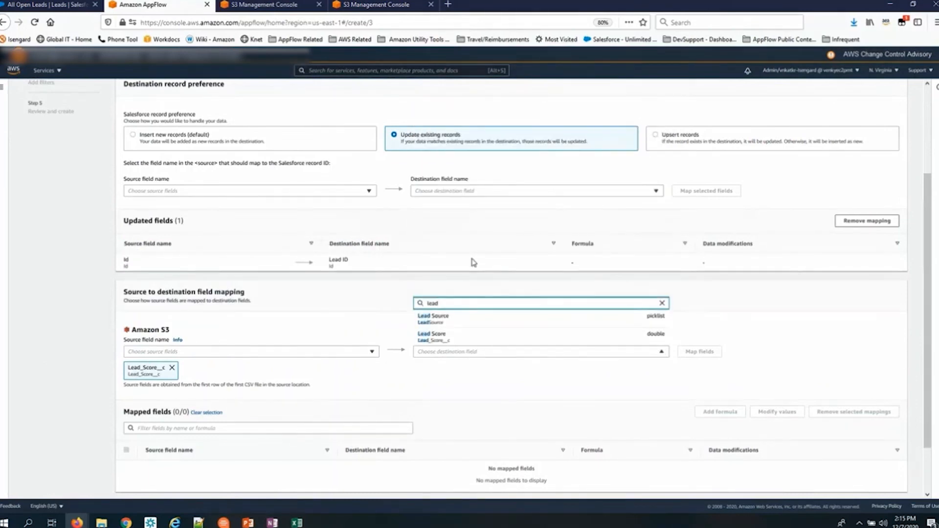
left_click(450, 337)
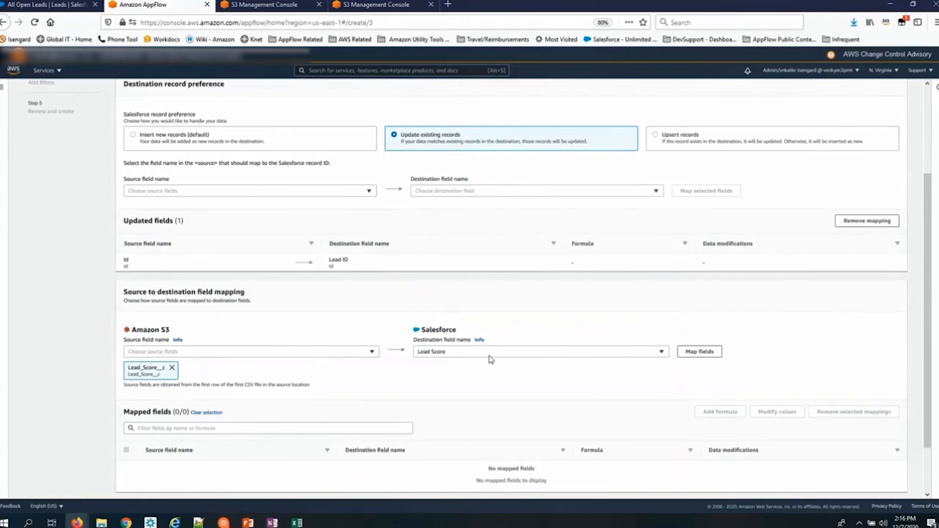
left_click(690, 353)
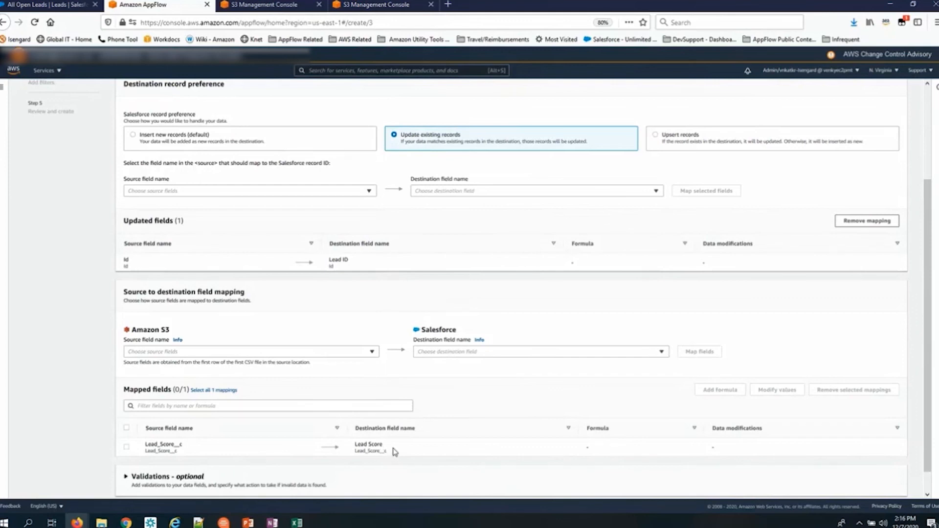
- Continue past the field mapping without validations or filters, review the configuration and create the flow
scroll(394, 451, "down", 1)
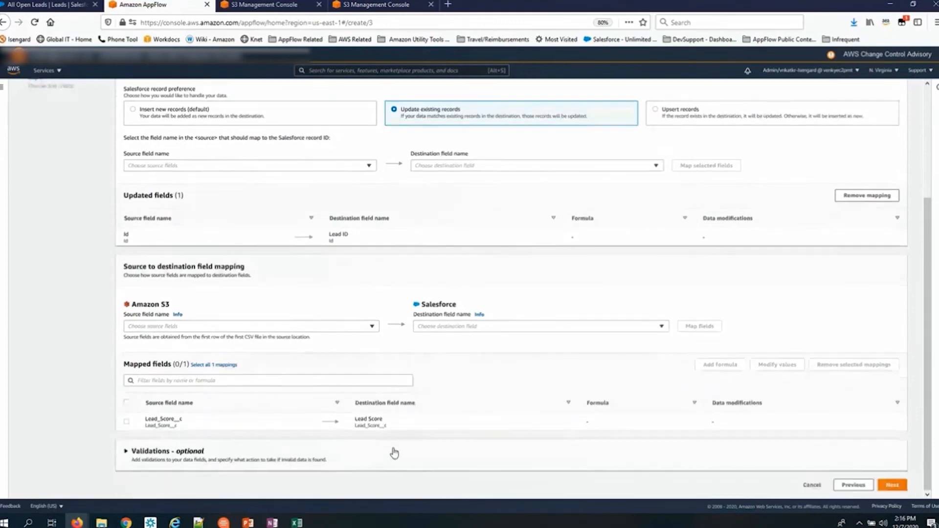
left_click(892, 485)
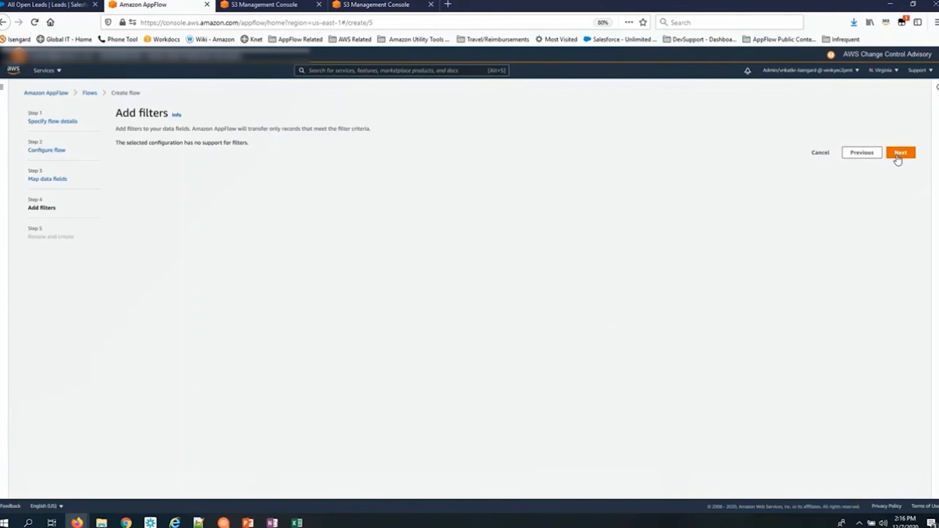
left_click(899, 152)
scroll(832, 212, "down", 10)
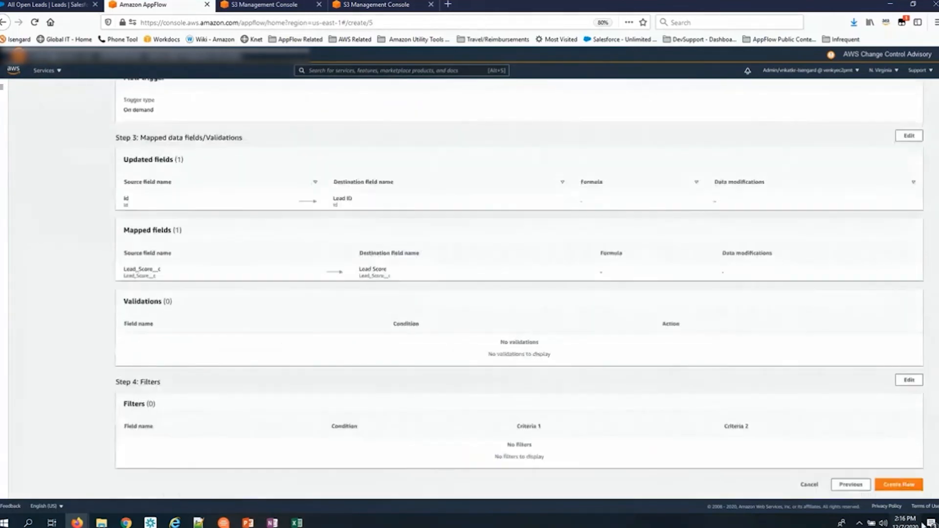
left_click(912, 485)
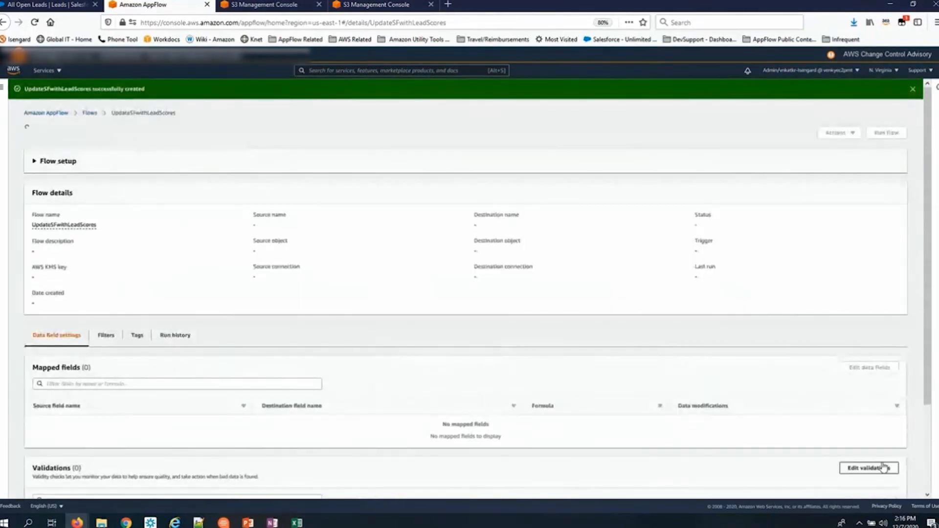
- Run the UpdateSFwithLeadScores flow and reload the All Open Leads list in Salesforce to check the lead scores
left_click(888, 133)
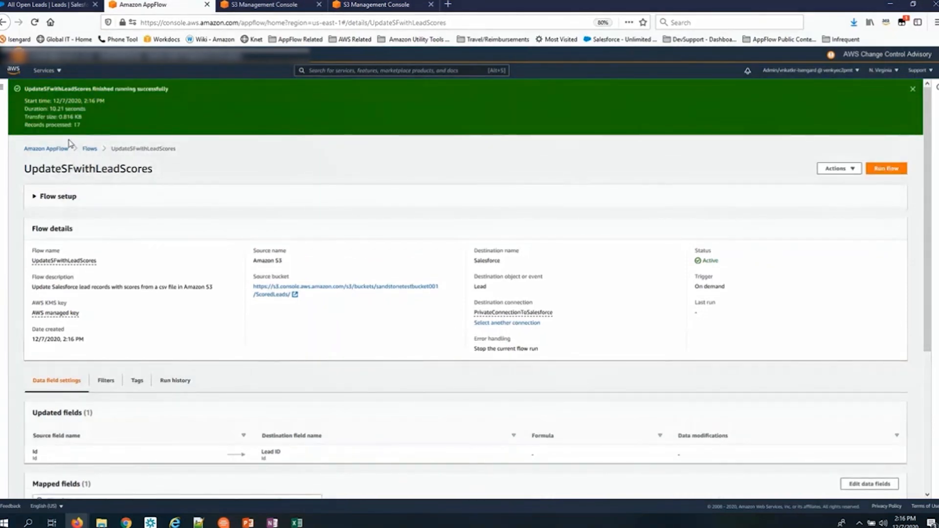
left_click(71, 8)
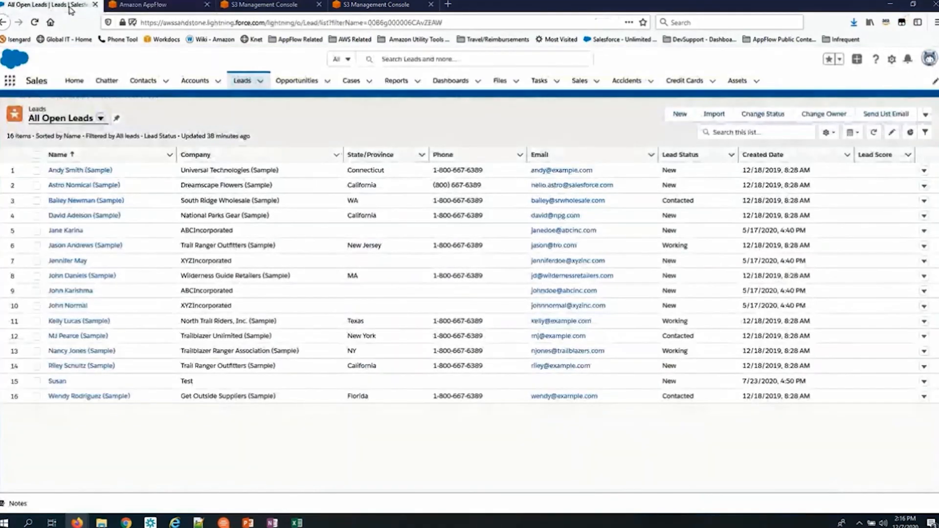
left_click(38, 26)
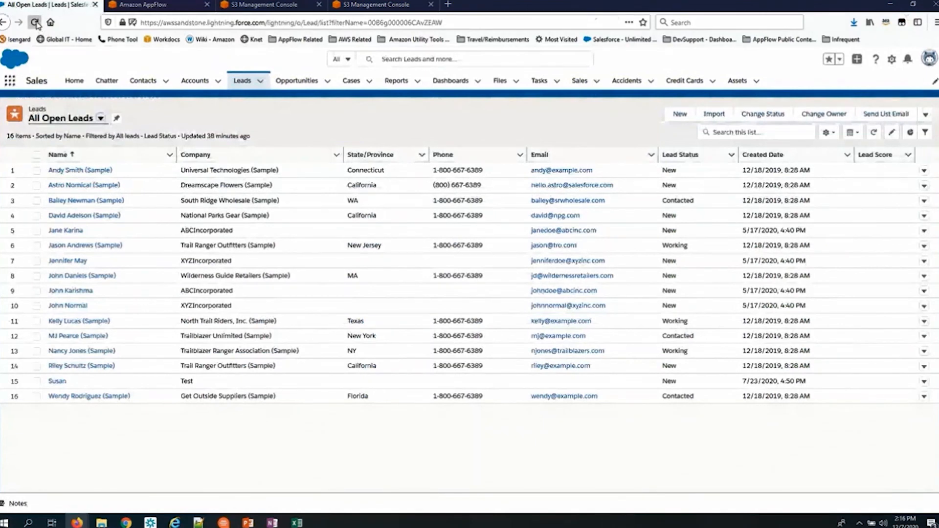